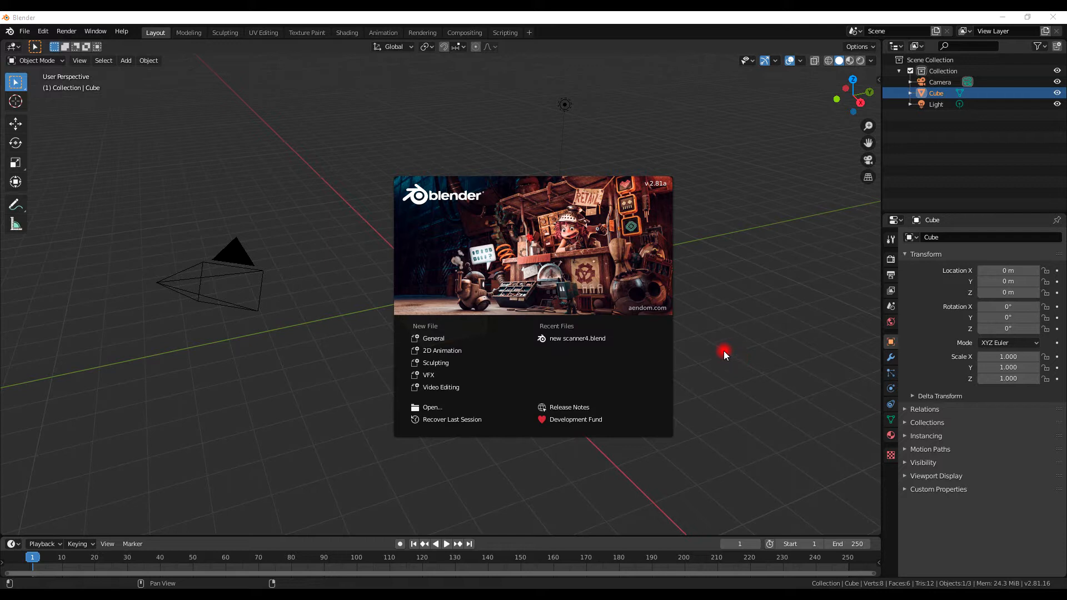
Dismiss the splash screen and move the default cube freely to a new place above and behind the origin
click(724, 352)
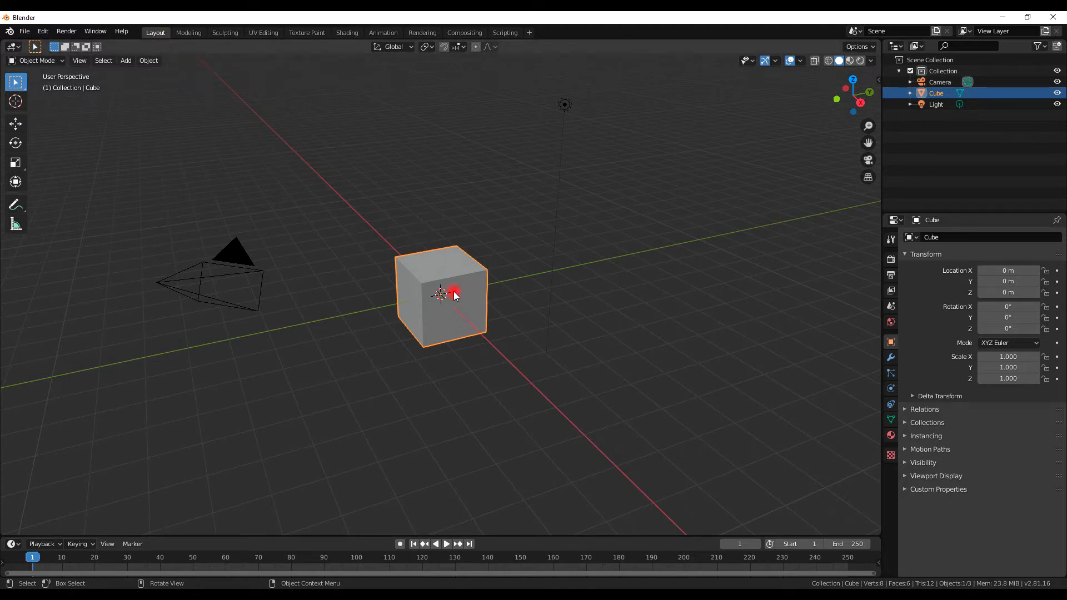
key(g)
click(381, 265)
middle_drag(505, 286, 419, 301)
key(g)
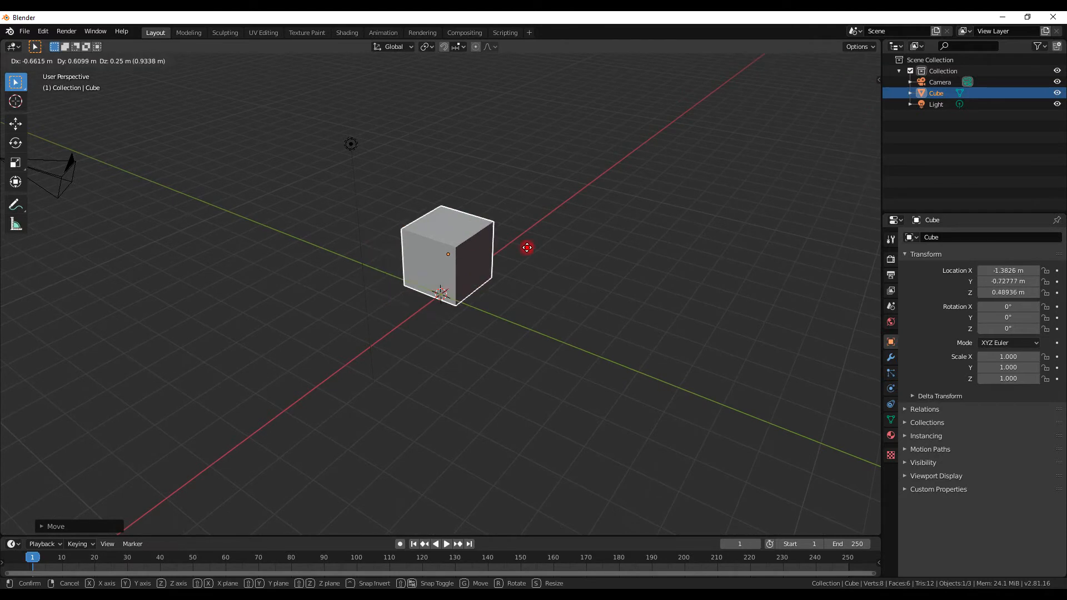
click(596, 292)
middle_drag(596, 293, 423, 233)
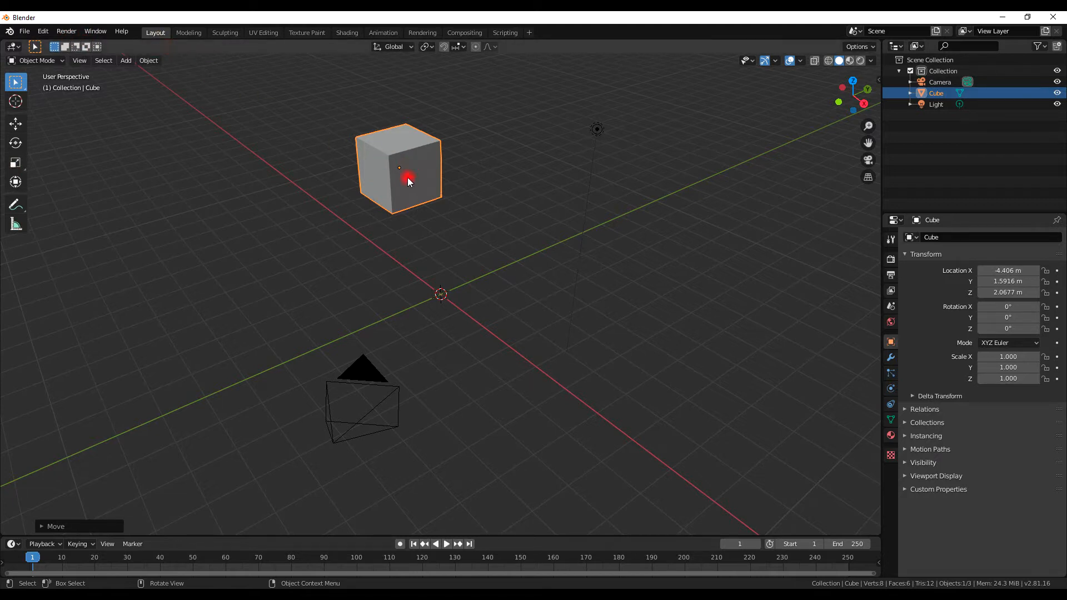
Switch to the Modeling workspace, turn on Screencast Keys from the sidebar, deselect the cube's vertices and hide the sidebar again
click(187, 32)
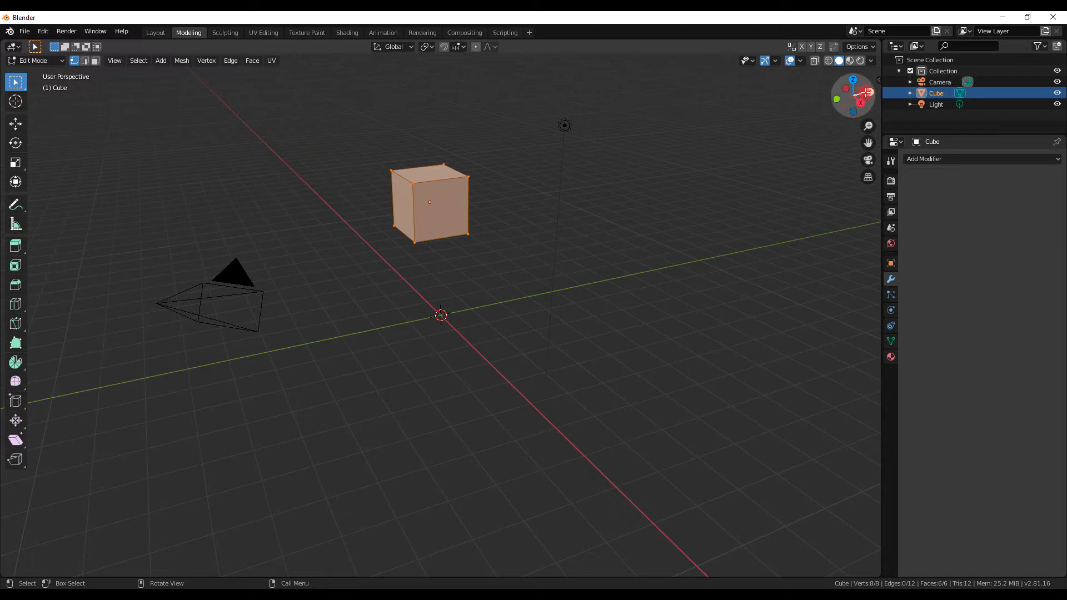
key(n)
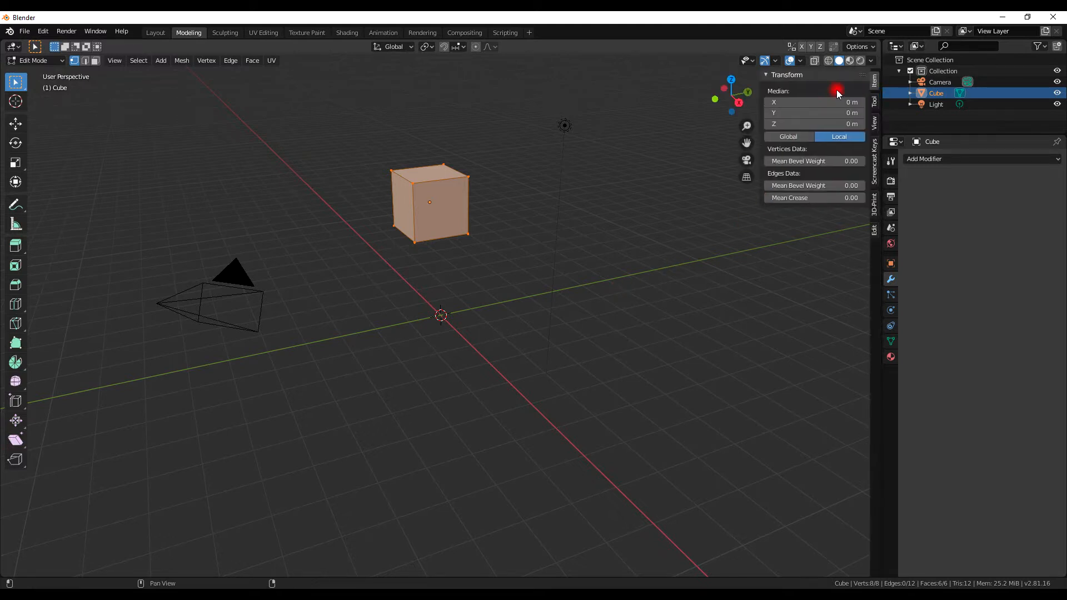
click(875, 159)
click(776, 75)
click(204, 352)
key(n)
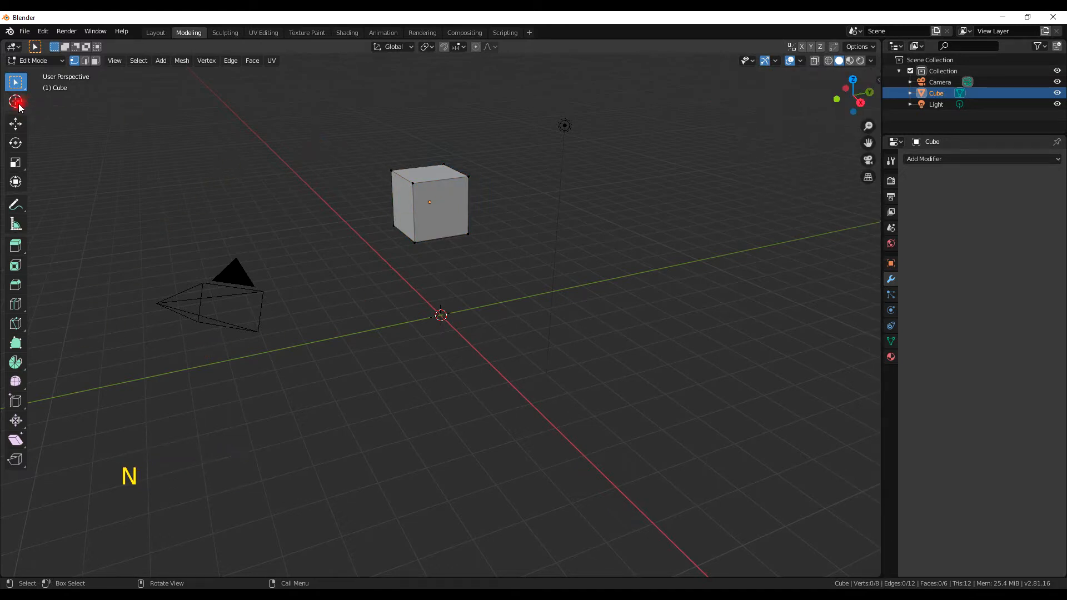
Select an upper corner vertex of the cube and move it twice, pulling it outward and then raising it
click(417, 188)
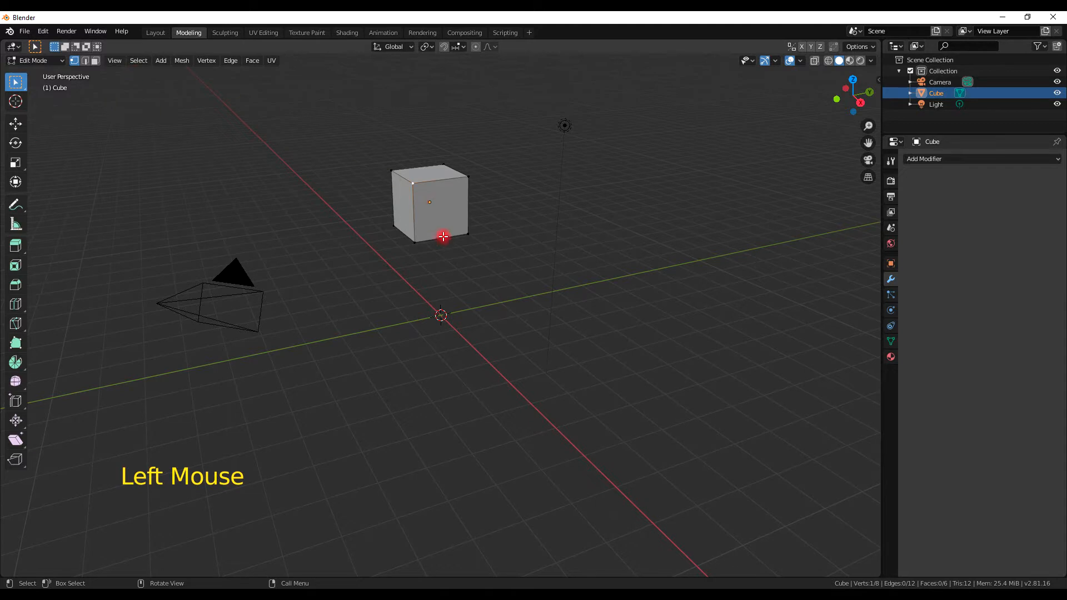
key(g)
click(387, 251)
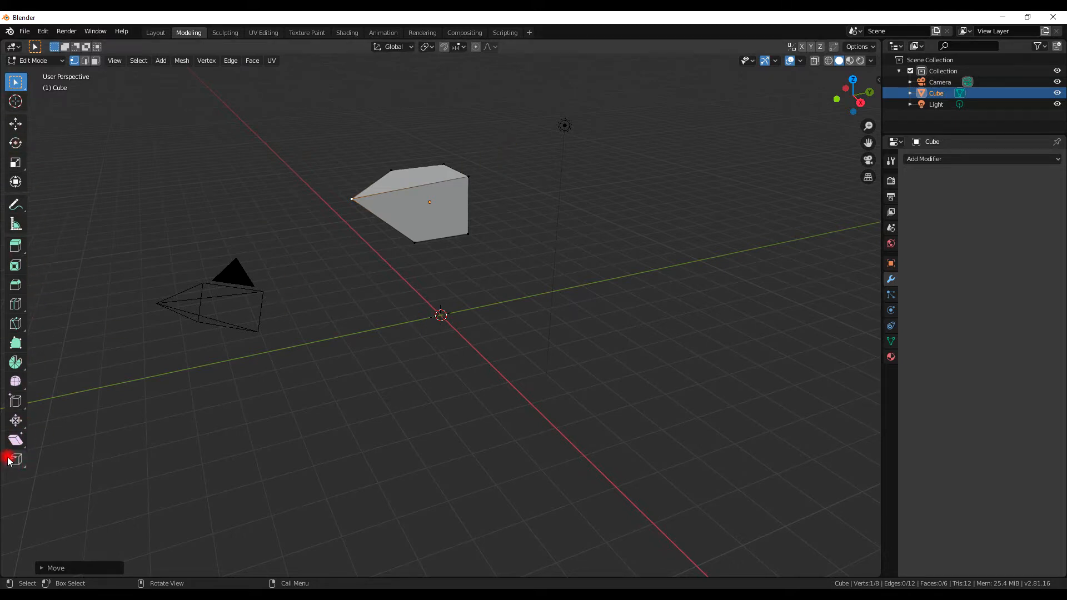
middle_drag(474, 224, 505, 228)
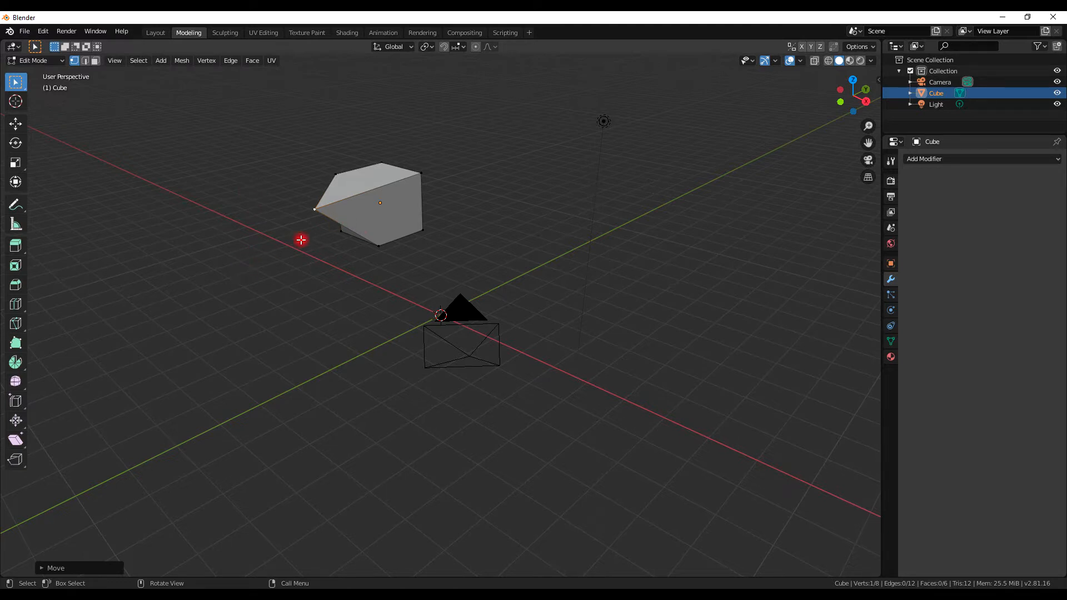
middle_drag(291, 256, 412, 302)
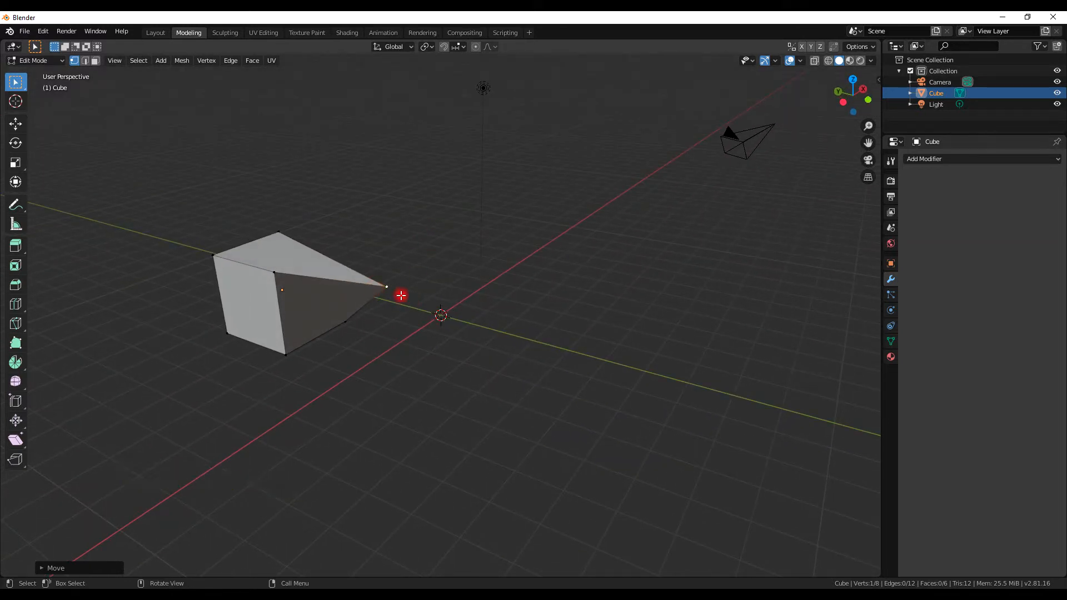
key(g)
click(370, 242)
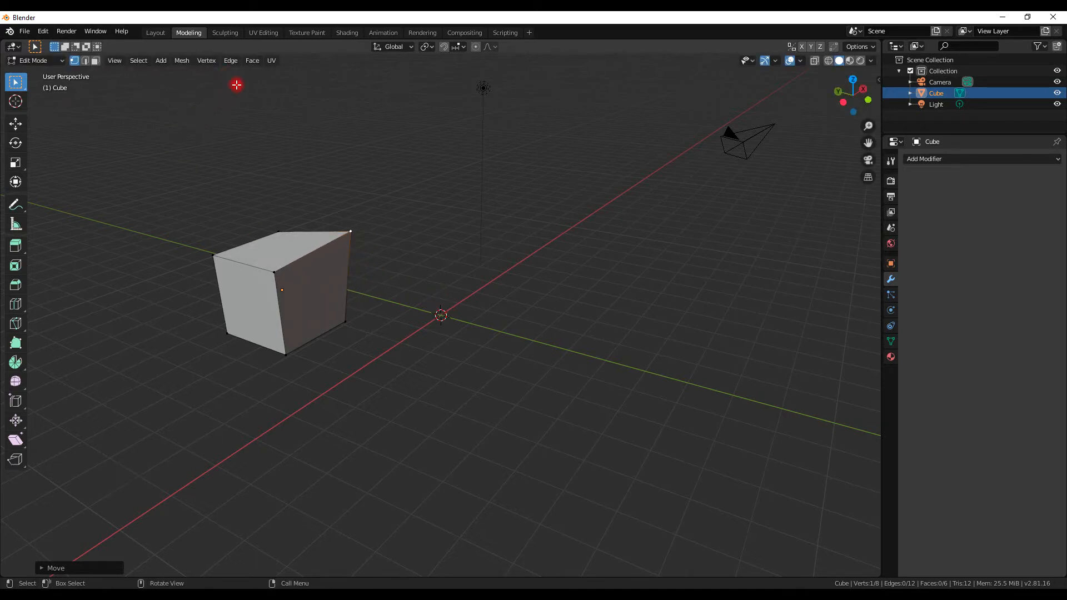
Switch to the Sculpting workspace and brush over the cube with the Draw and Clay brushes
key(Tab)
click(222, 32)
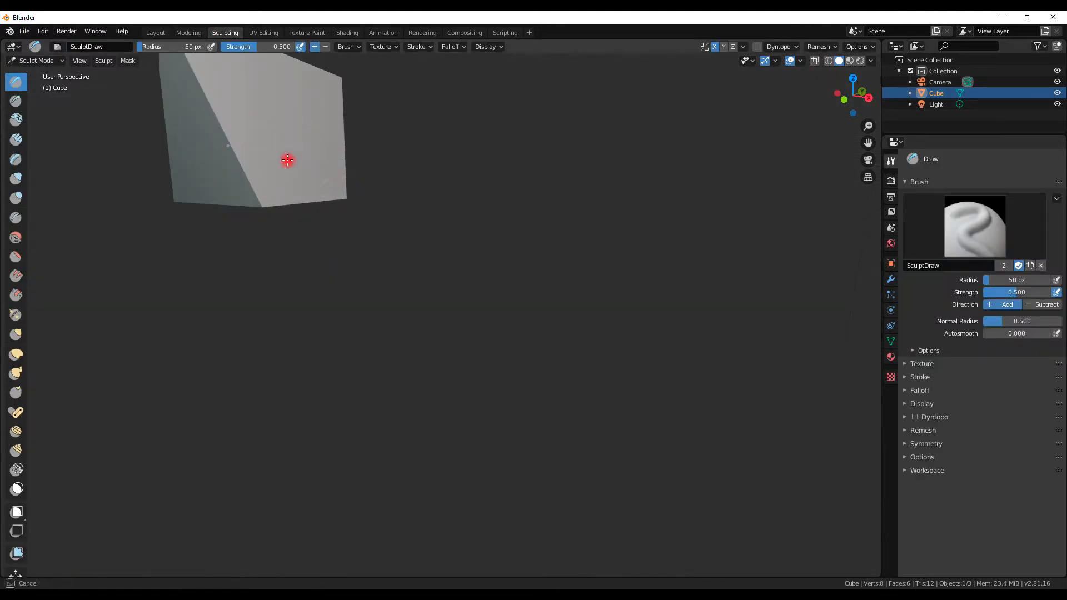
mouse_move(267, 209)
mouse_down()
mouse_move(389, 172)
mouse_move(252, 76)
mouse_move(253, 198)
mouse_move(275, 273)
mouse_move(250, 152)
mouse_move(150, 231)
mouse_move(121, 231)
mouse_up()
click(16, 119)
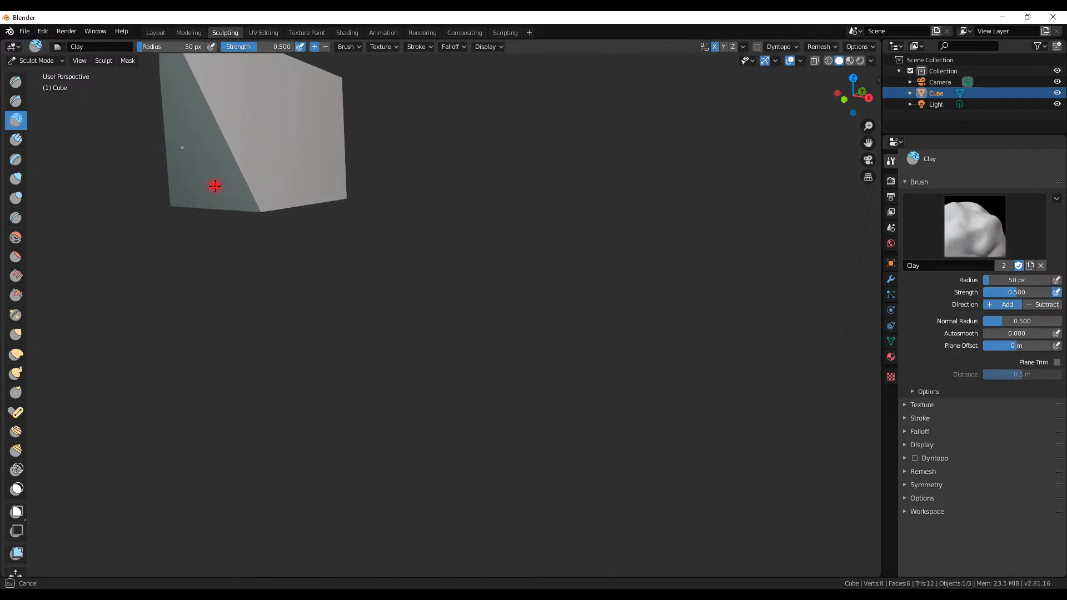
mouse_move(314, 151)
middle_down()
mouse_move(335, 226)
mouse_move(282, 161)
mouse_move(305, 169)
mouse_move(360, 323)
mouse_move(395, 343)
mouse_move(253, 279)
mouse_move(300, 279)
mouse_move(158, 250)
mouse_move(95, 269)
mouse_move(559, 269)
mouse_move(447, 333)
mouse_move(393, 341)
middle_up()
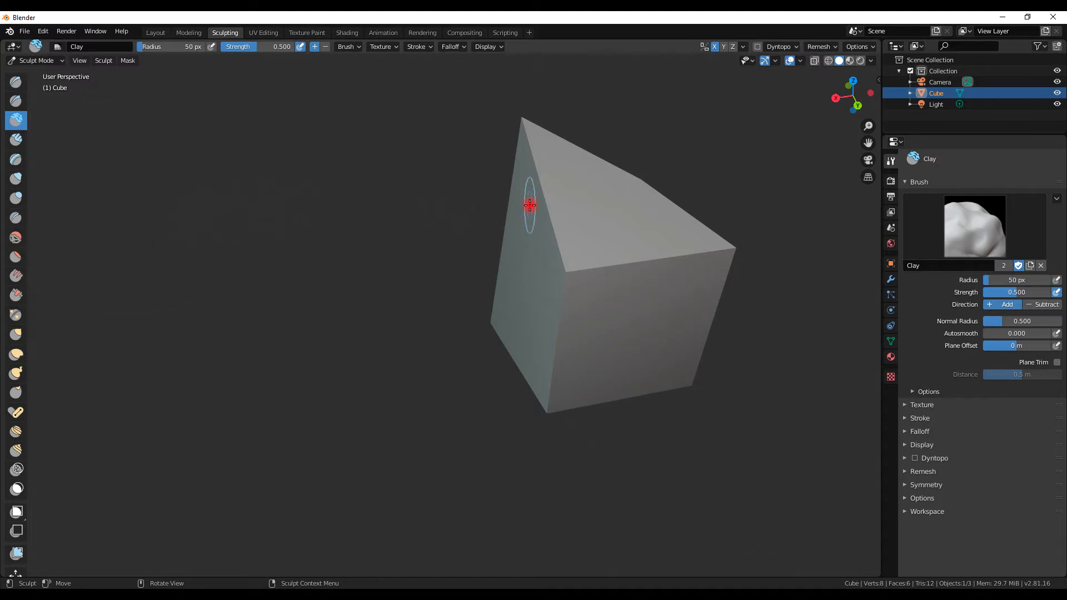
mouse_move(524, 238)
mouse_down()
mouse_move(493, 227)
mouse_move(539, 191)
mouse_move(535, 267)
mouse_move(519, 238)
mouse_up()
Switch to the UV Editing workspace and select the whole cube to examine its UV layout beside the mesh
click(260, 33)
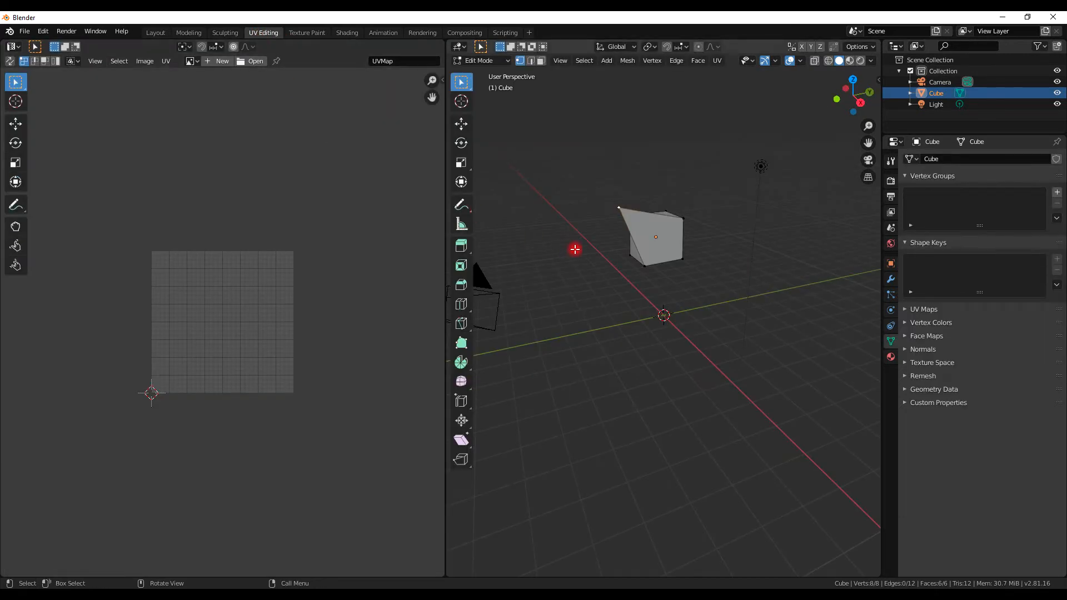
middle_drag(657, 245, 660, 318)
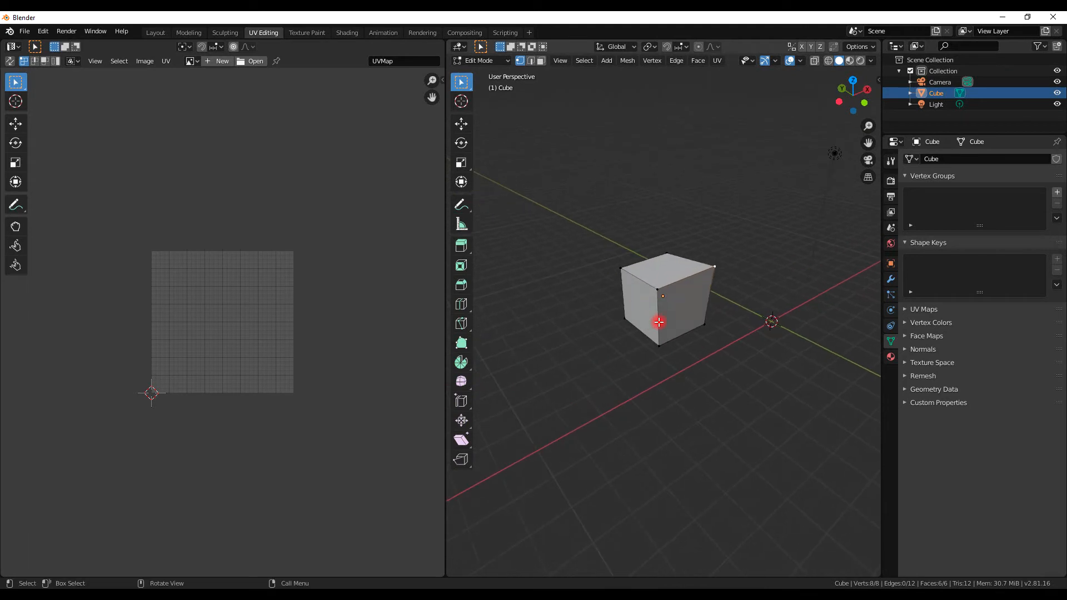
key(Tab)
key(Tab)
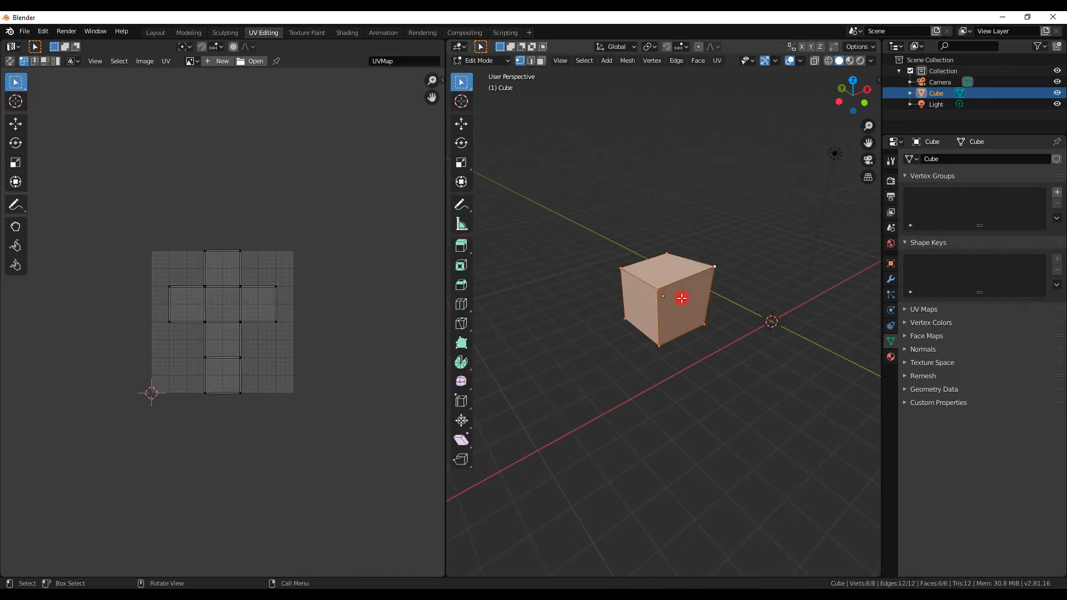
middle_drag(711, 307, 567, 317)
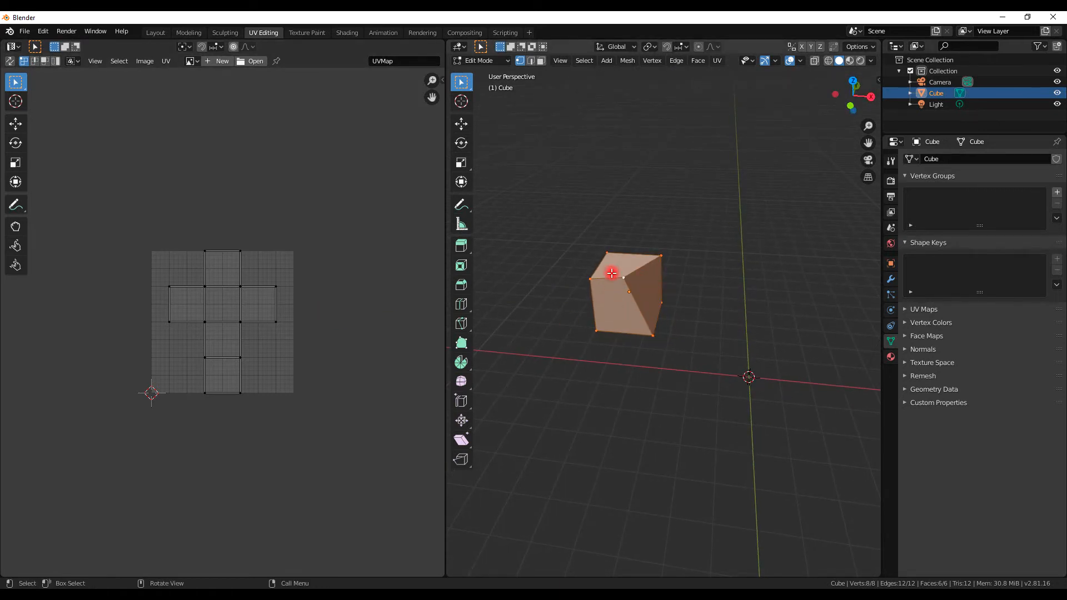
middle_drag(633, 278, 696, 308)
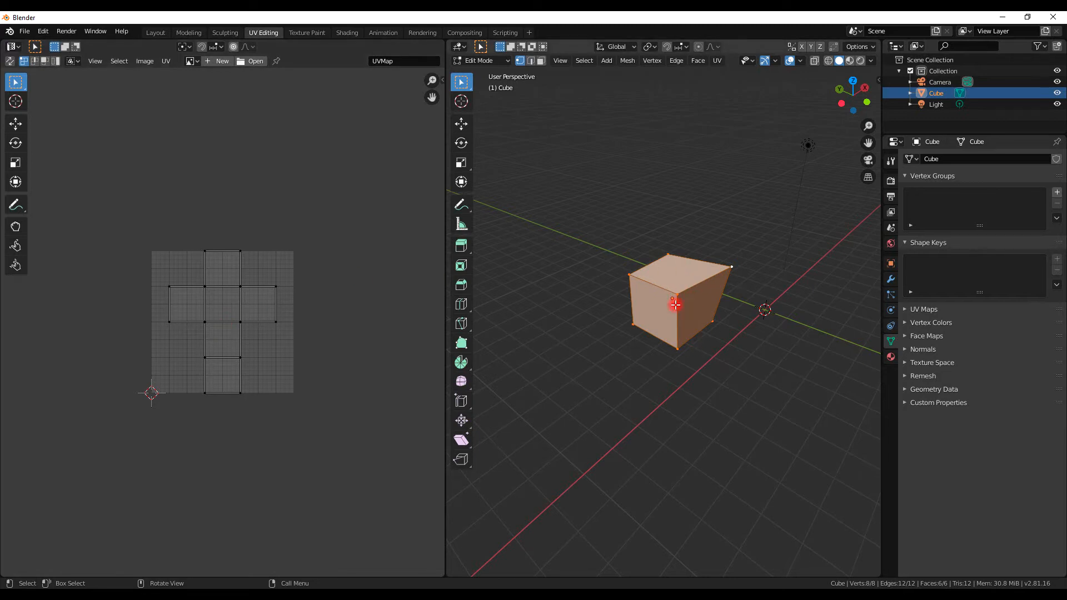
Return to Object Mode, delete the cube and add a Monkey mesh at the origin
key(Tab)
key(Delete)
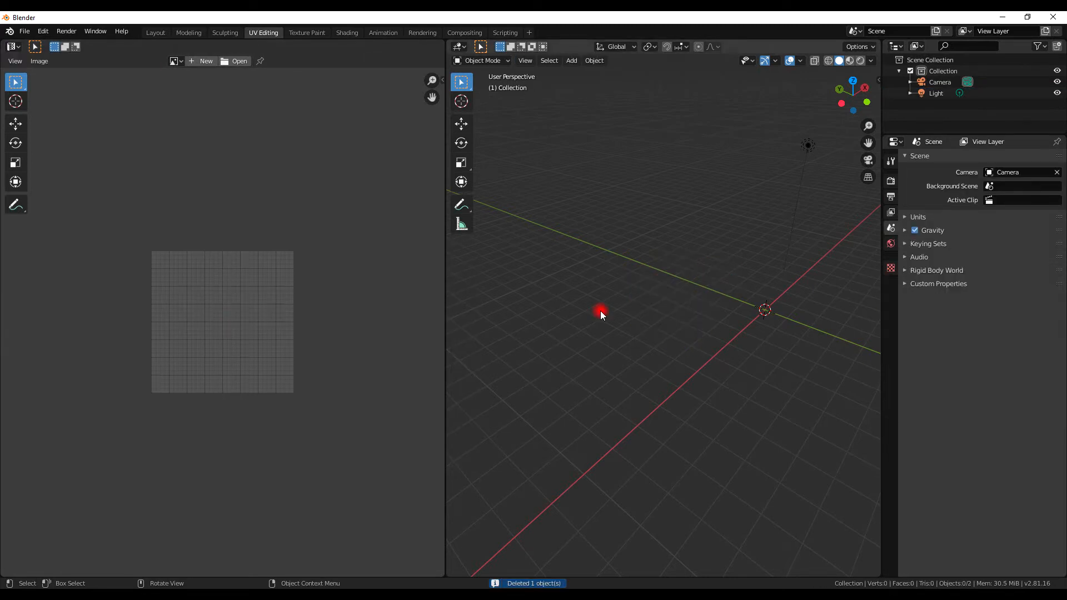
key(shift+a)
mouse_move(660, 259)
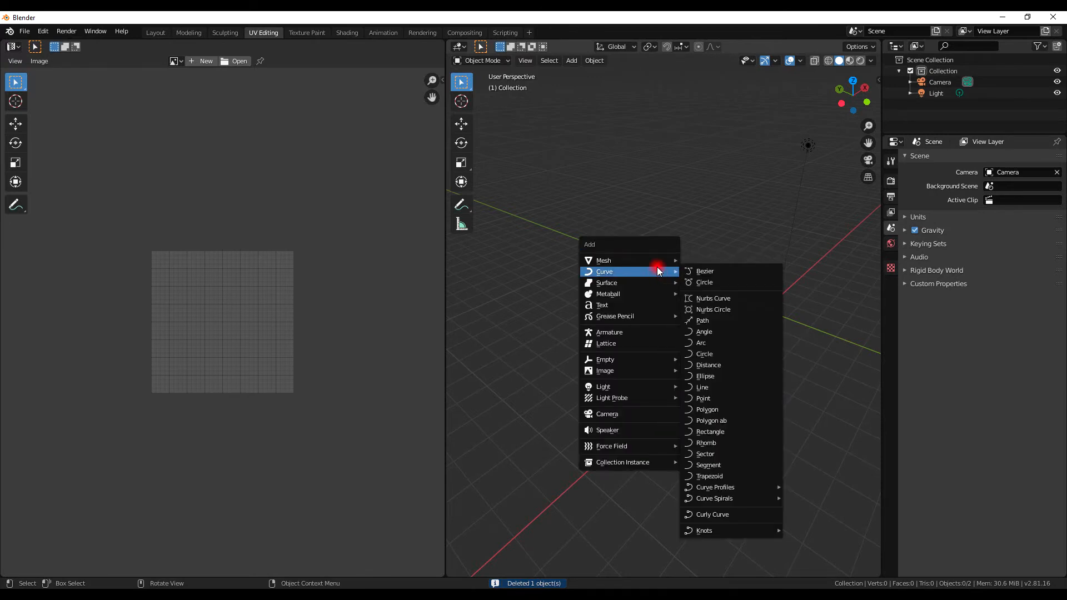
click(707, 364)
middle_drag(709, 359, 679, 322)
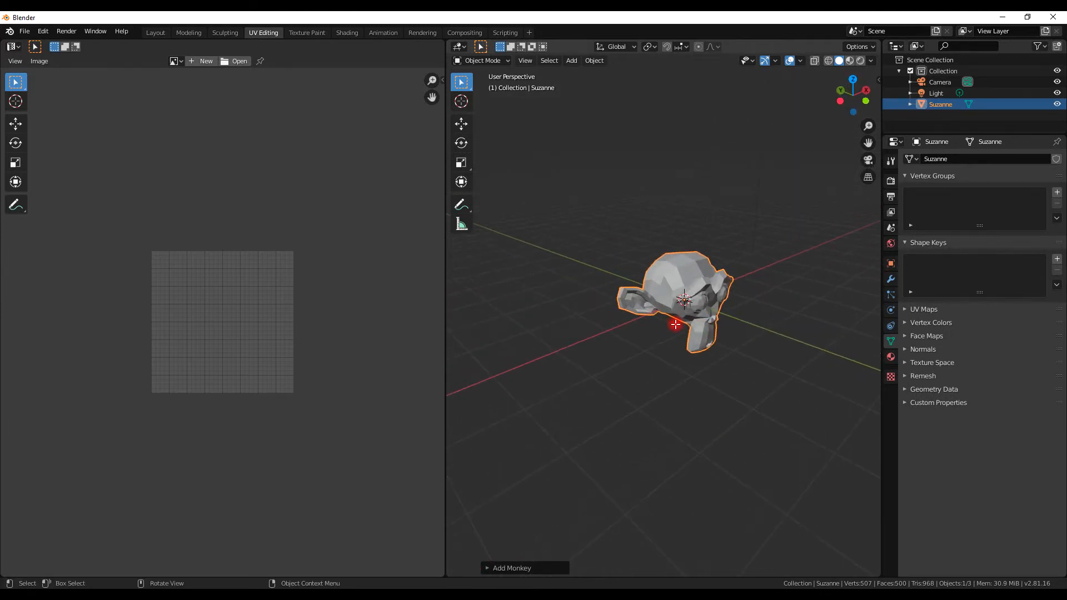
Unwrap the entire monkey mesh with Smart UV Project, using an angle limit of 66 and an island margin of 0
key(Tab)
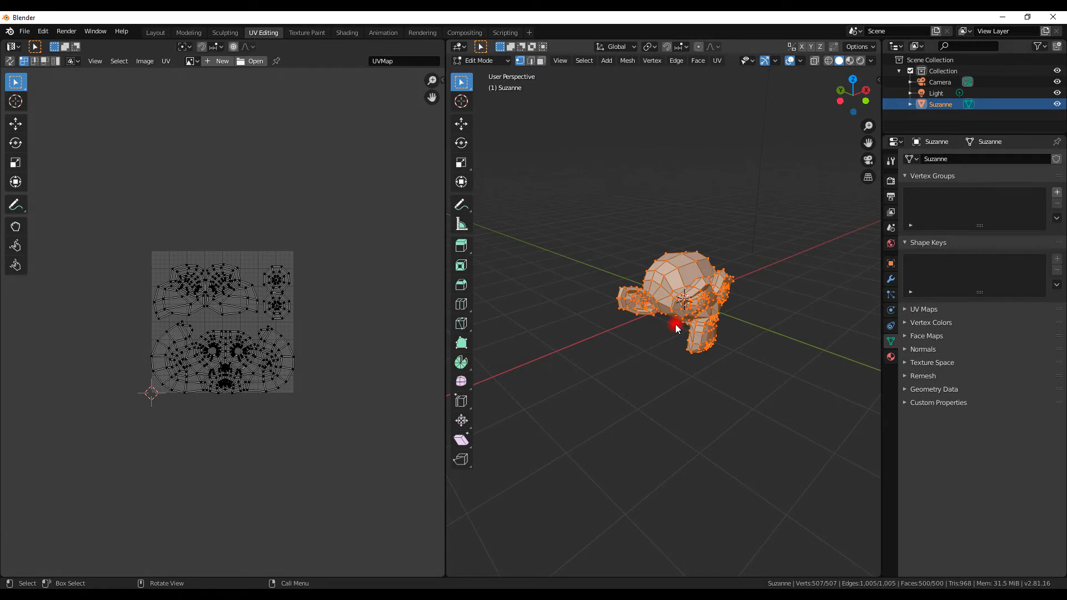
key(u)
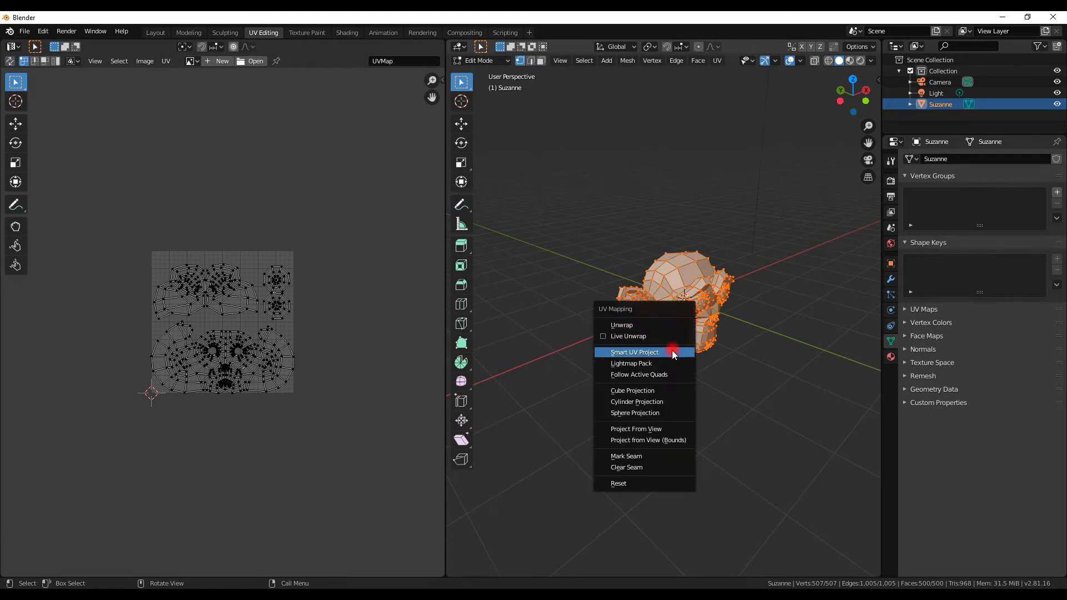
click(672, 351)
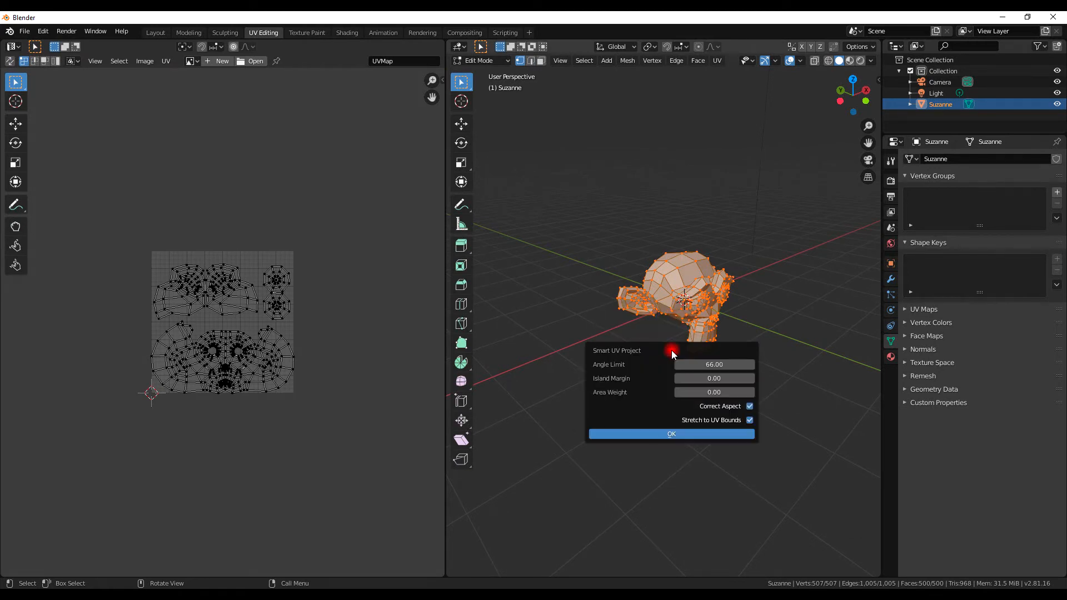
click(713, 433)
Set both the UV editor and the mesh to face selection and select a single face on the monkey's head
click(699, 290)
click(149, 112)
click(158, 62)
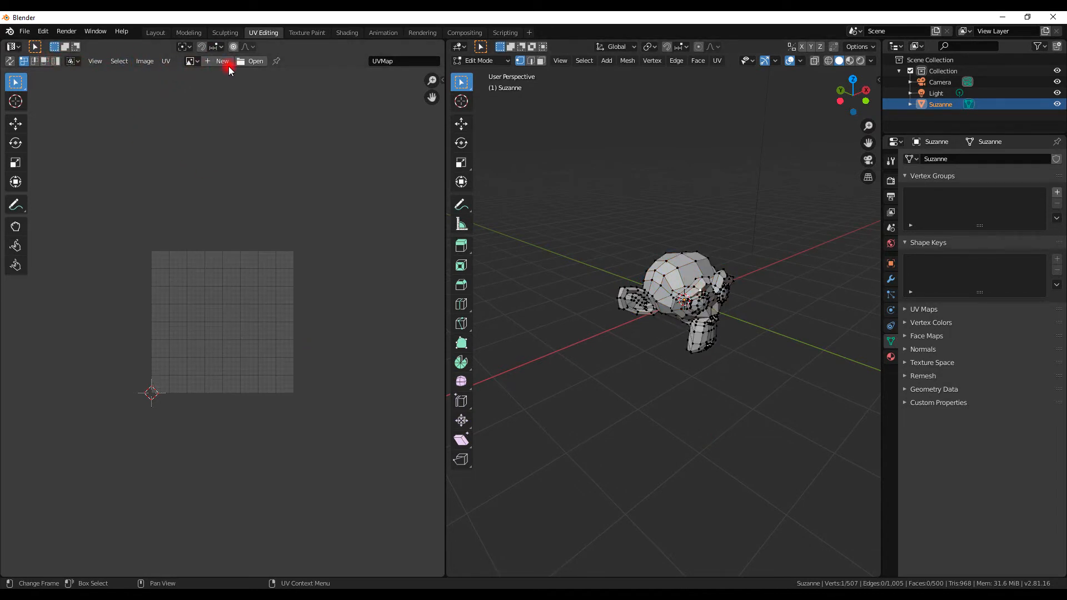
click(45, 61)
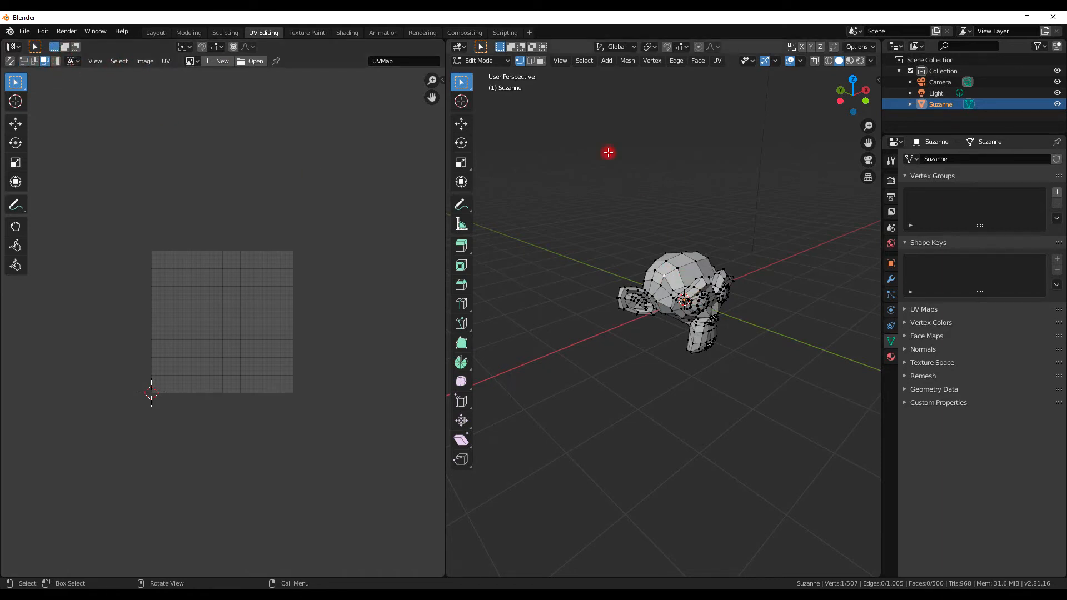
click(541, 62)
click(696, 289)
click(674, 279)
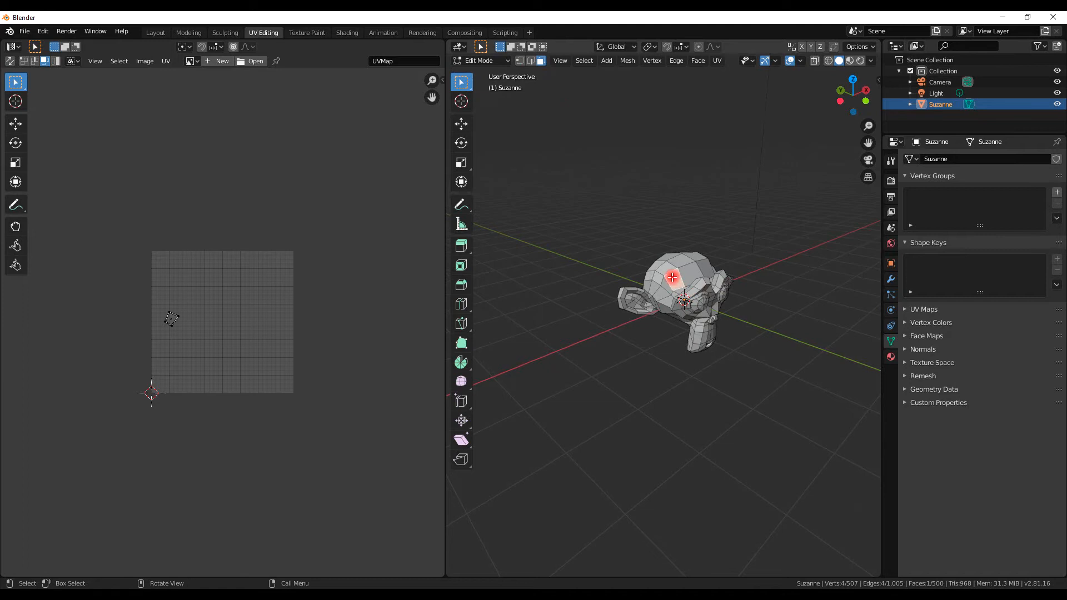
Box-select the faces across the monkey's forehead and face to display their UV islands
click(695, 308)
click(691, 278)
click(700, 308)
click(680, 273)
key(b)
drag(672, 267, 721, 331)
middle_drag(713, 312, 671, 313)
scroll(219, 327, up, 4)
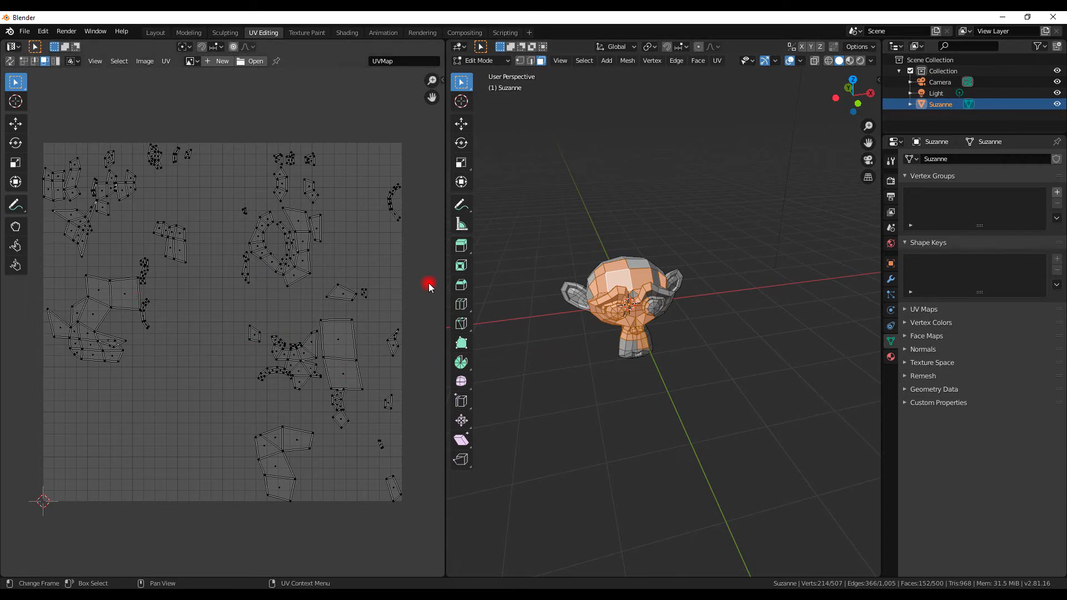
middle_drag(639, 320, 683, 306)
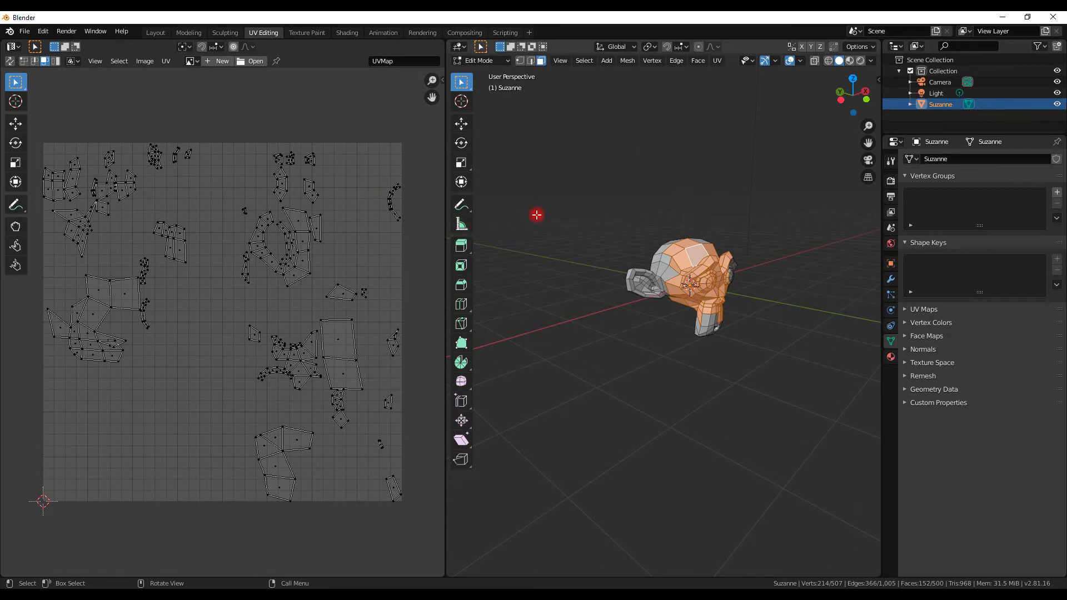
Switch to the Texture Paint workspace and try the Draw brush on the monkey's head
click(309, 33)
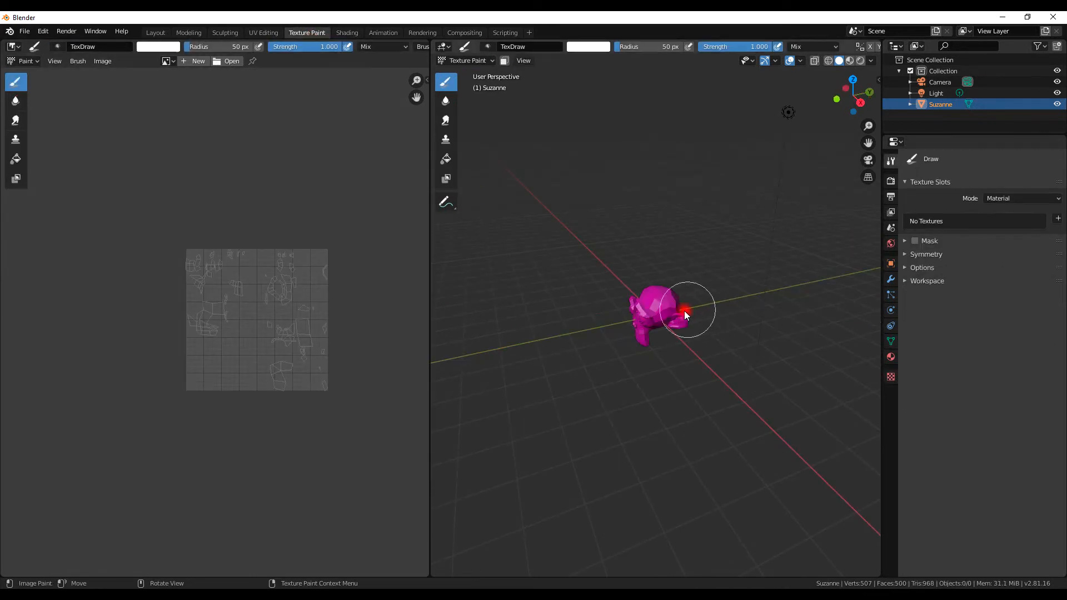
scroll(642, 311, up, 4)
click(628, 296)
mouse_move(638, 342)
middle_down()
mouse_move(645, 373)
mouse_move(669, 377)
mouse_move(755, 369)
mouse_move(733, 356)
middle_up()
scroll(676, 324, up, 3)
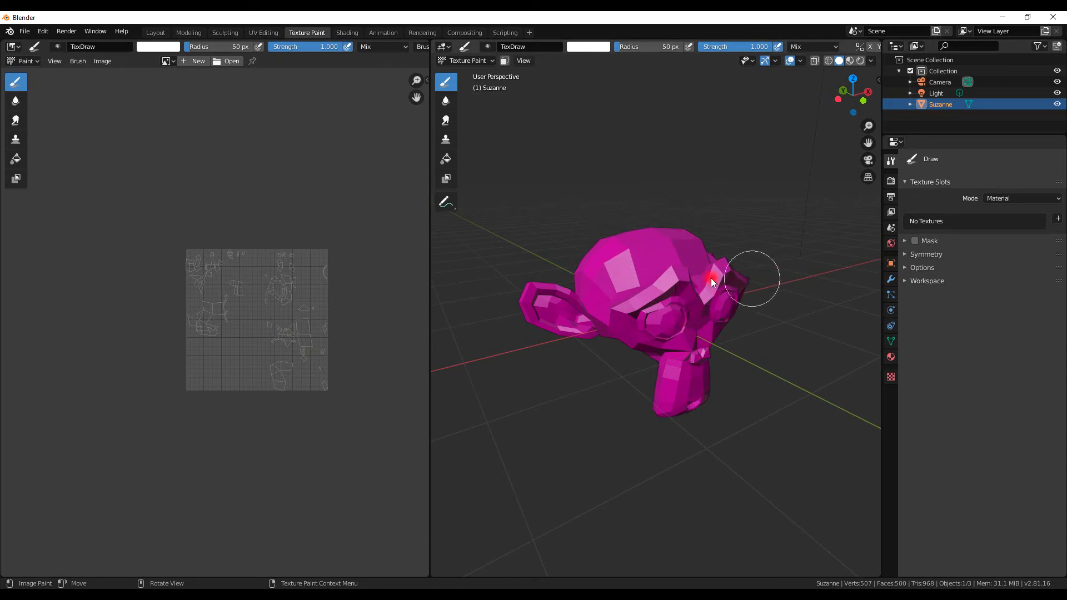
Switch to the Shading workspace and render the current frame through the scene camera
click(347, 32)
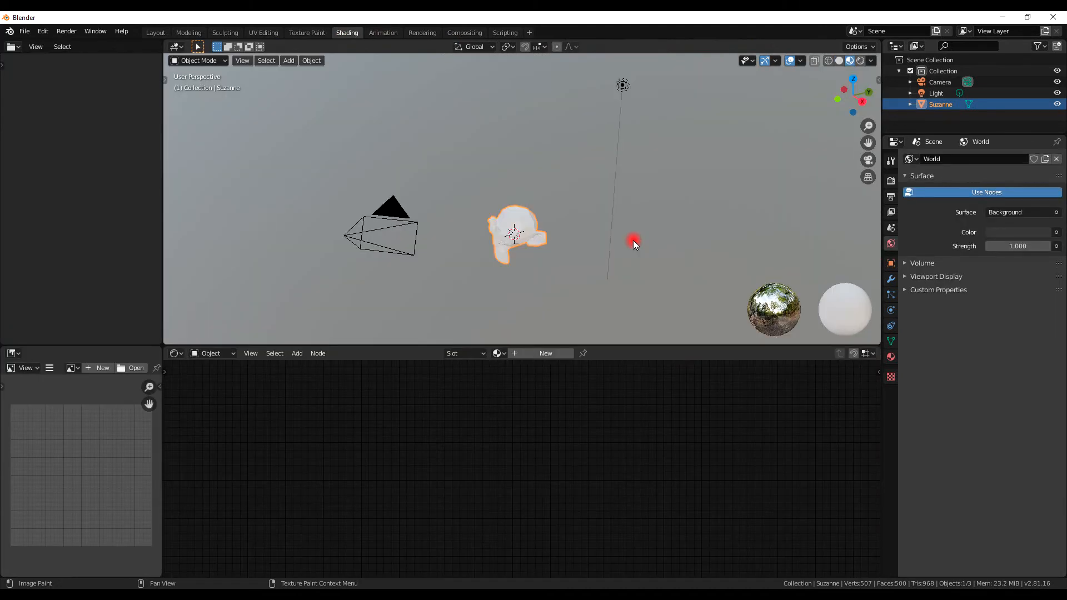
middle_drag(555, 252, 671, 270)
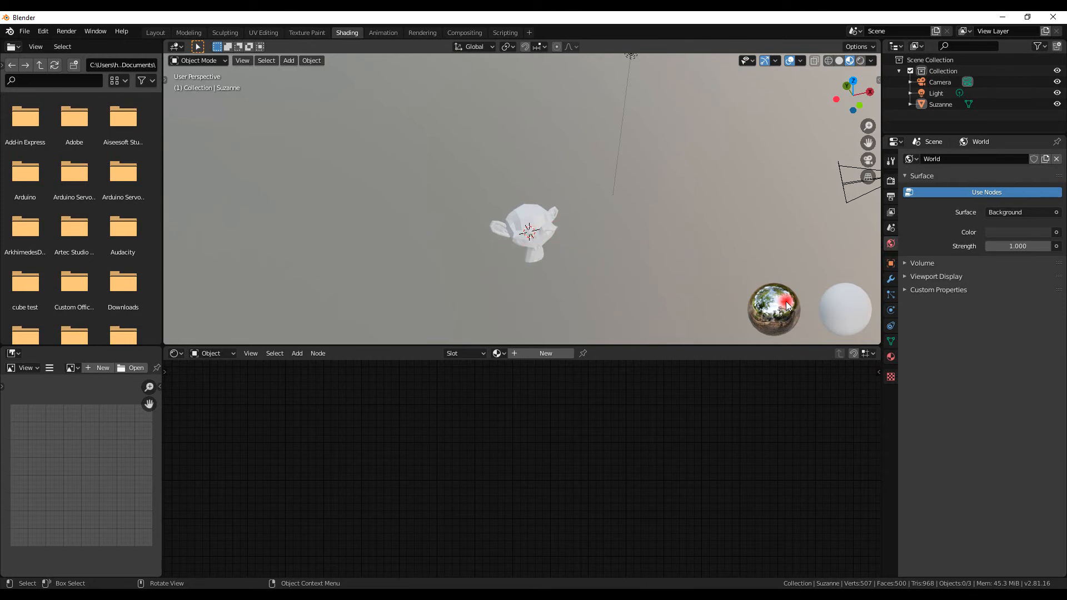
key(F12)
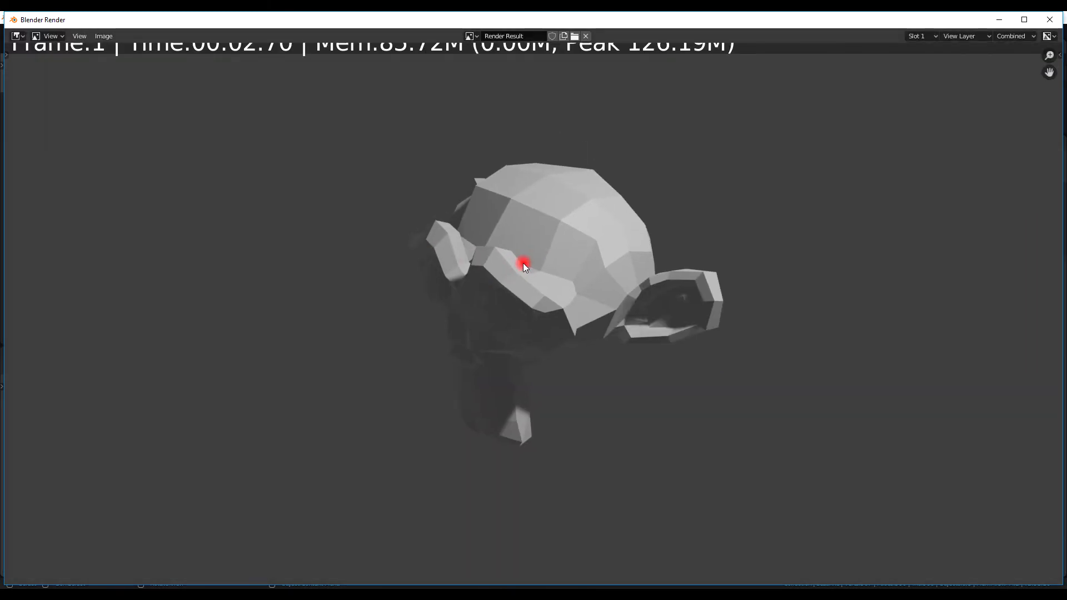
Close the render, select the monkey head, and insert a LocRotScale keyframe at frame 1 in the Animation workspace
key(Escape)
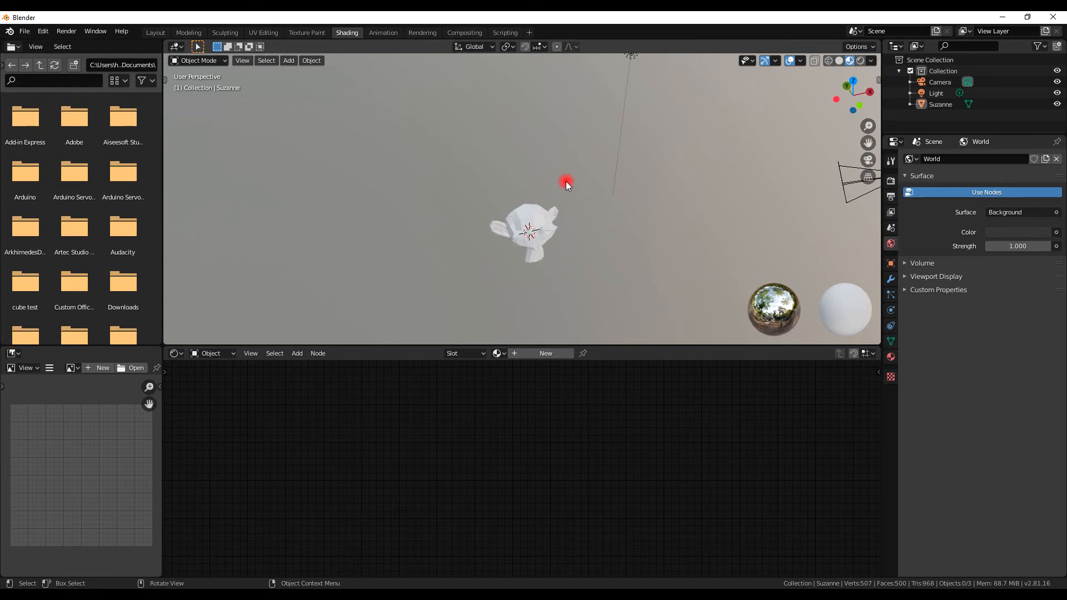
click(543, 227)
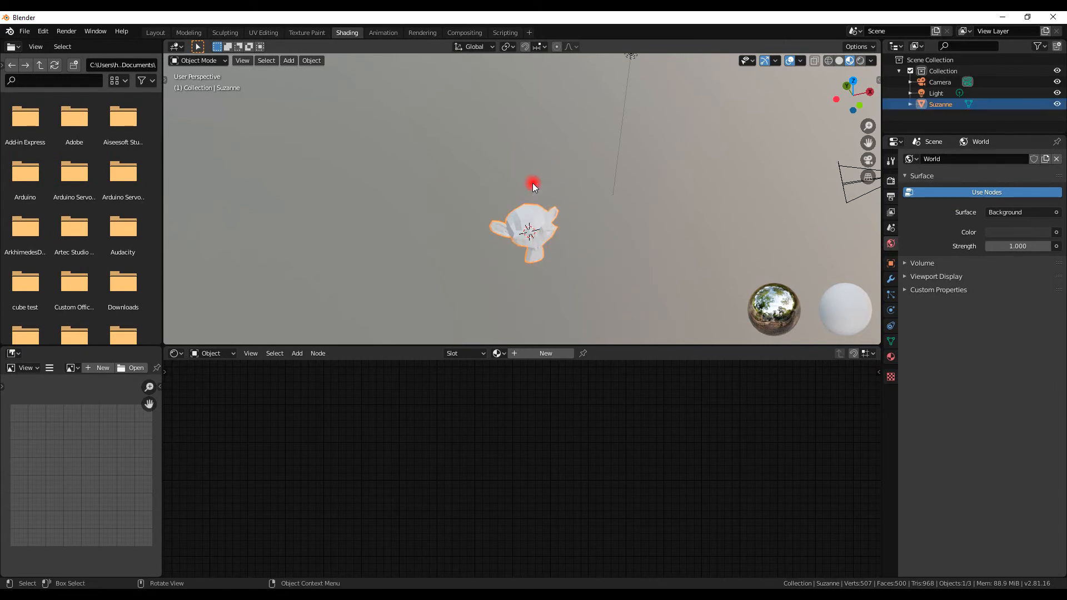
click(377, 32)
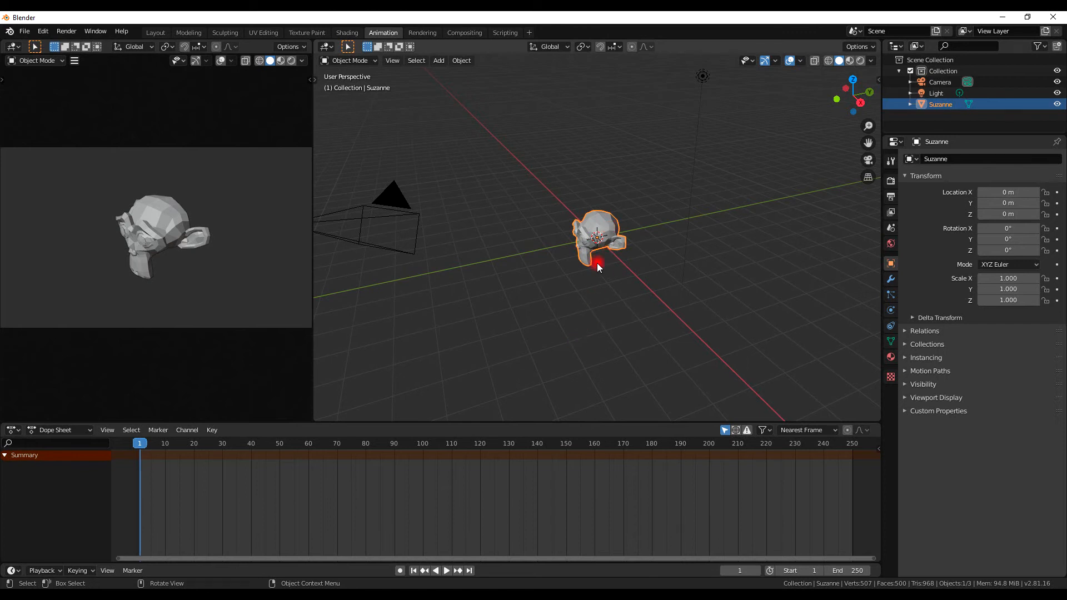
key(i)
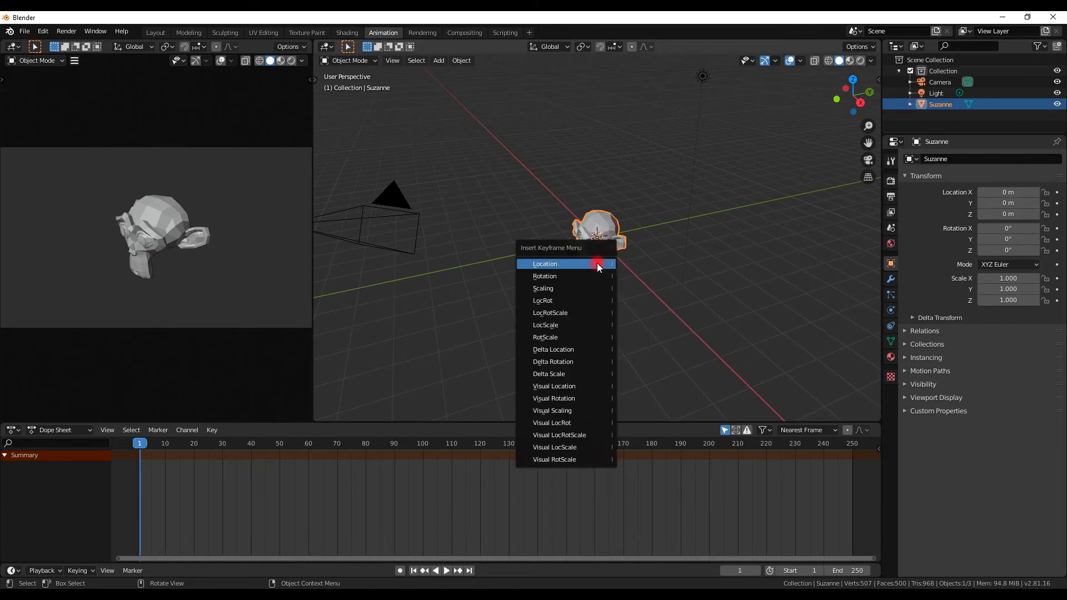
click(590, 314)
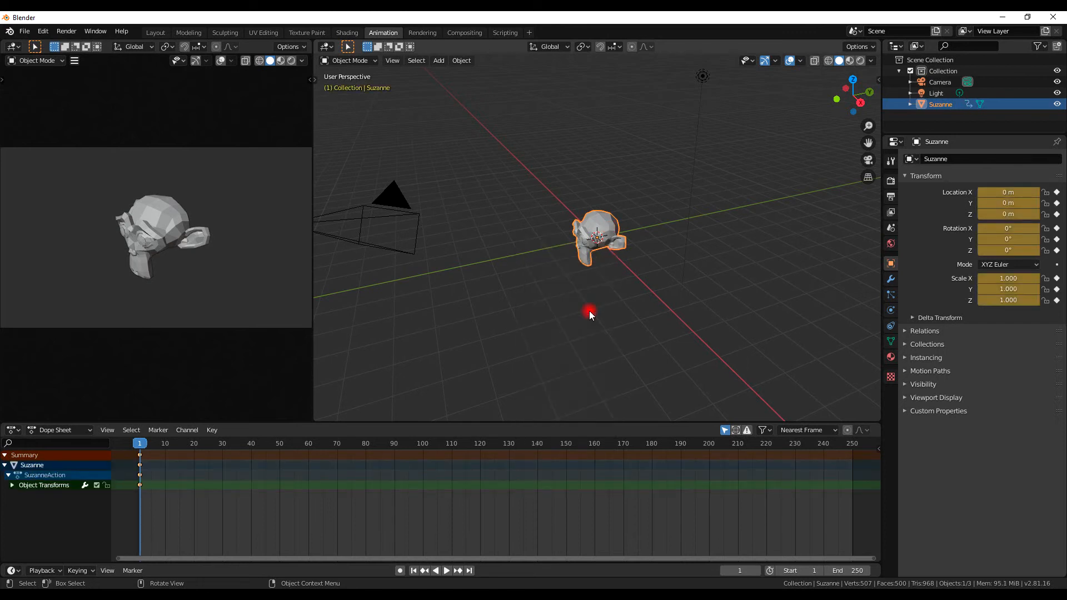
At frame 20, move the monkey to about X -2.81, Y -1.76, Z 3.74 m and insert a LocRotScale keyframe
click(193, 492)
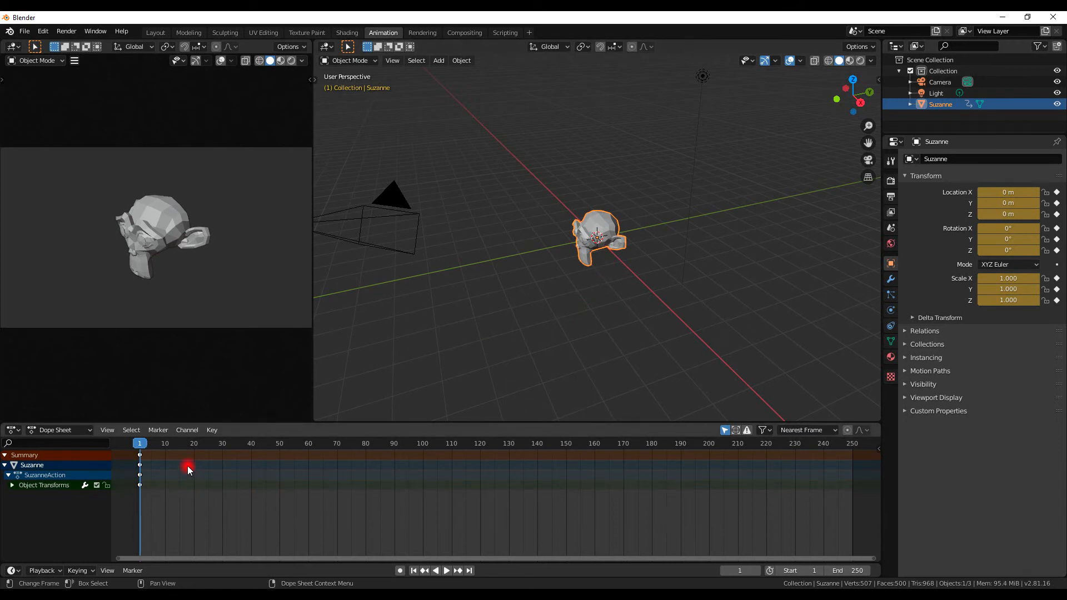
click(192, 443)
drag(619, 236, 545, 118)
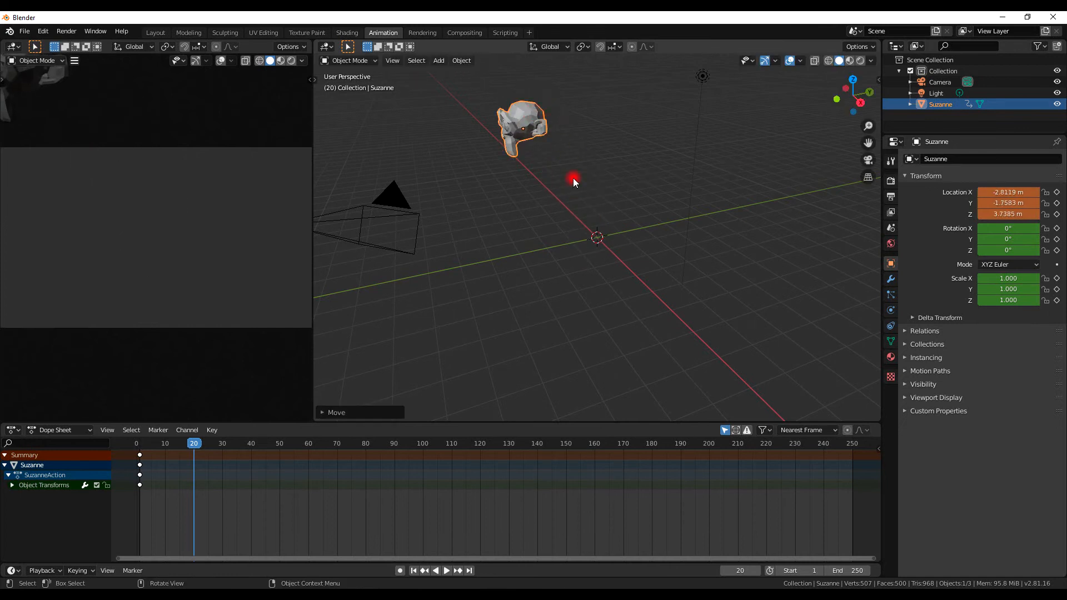
key(i)
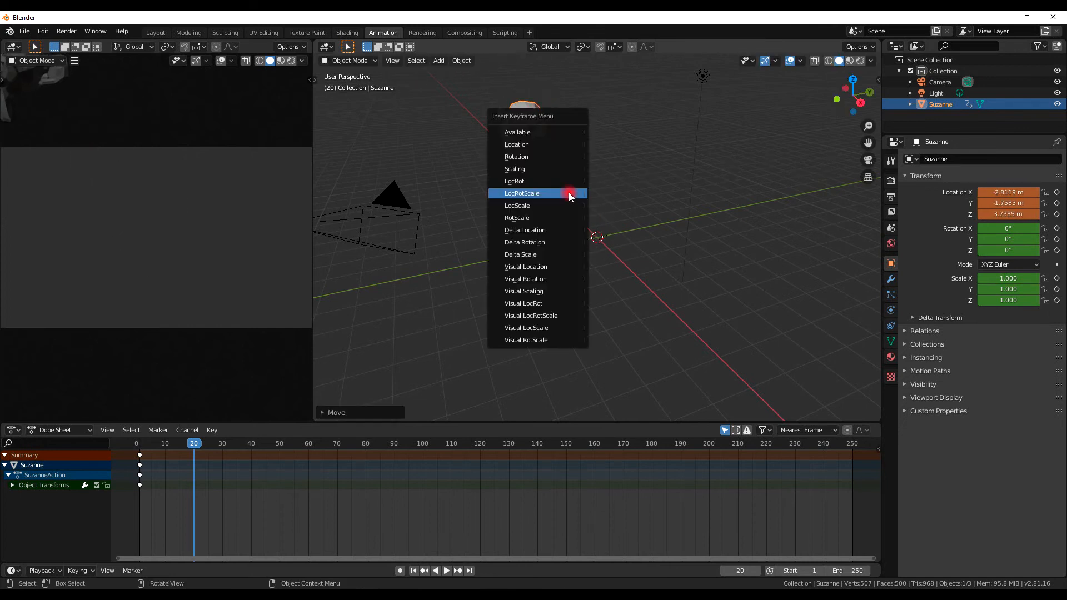
click(569, 192)
At frame 40, move the monkey to about X 3.56, Y 6.92, Z -0.92 m and insert a LocRotScale keyframe
click(251, 443)
drag(528, 129, 779, 301)
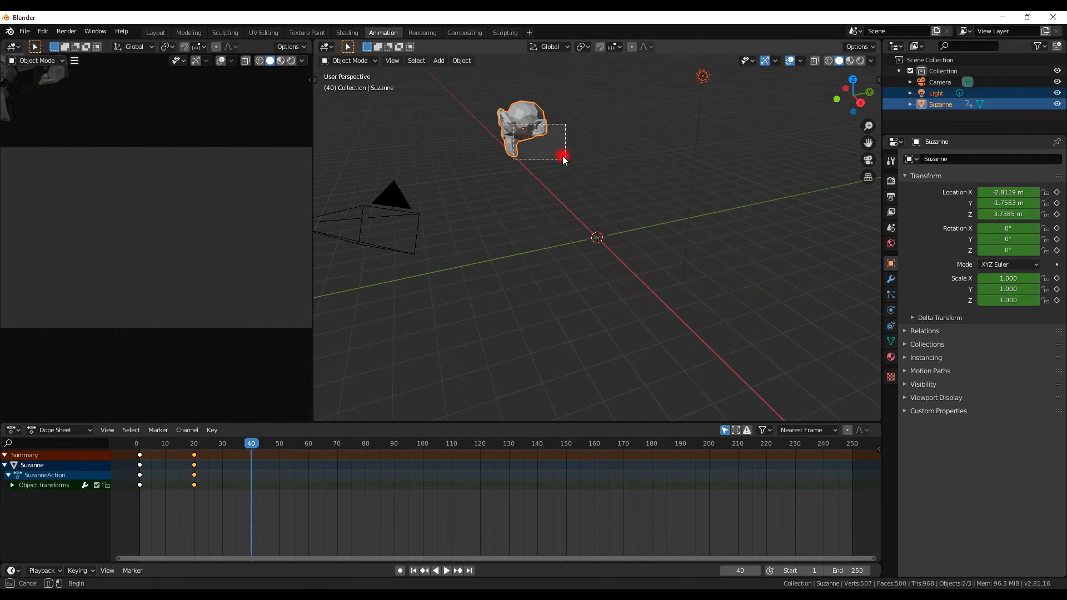
key(g)
click(841, 291)
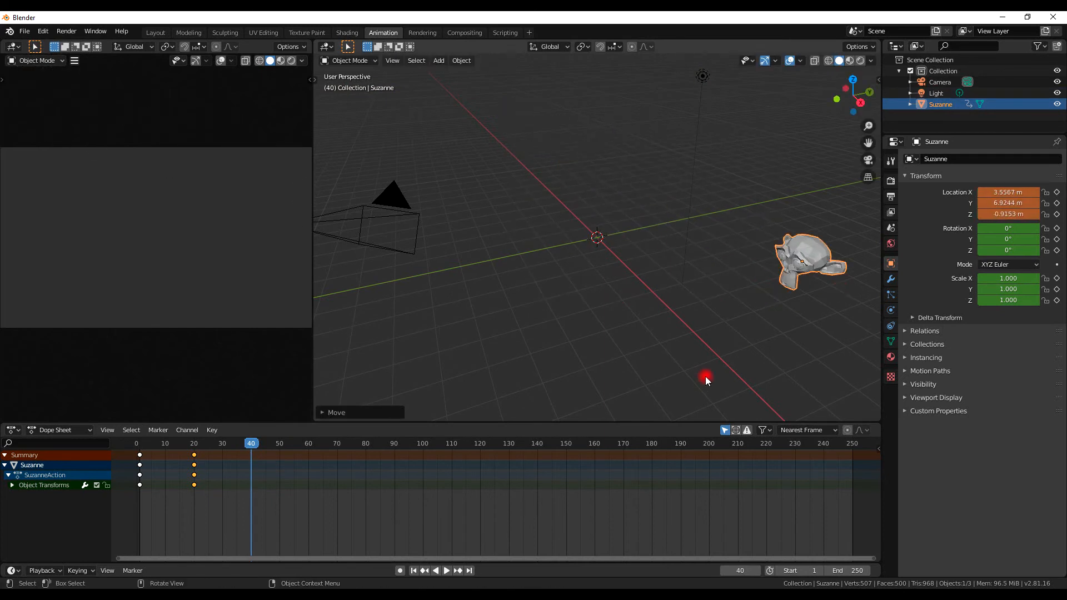
key(i)
click(758, 307)
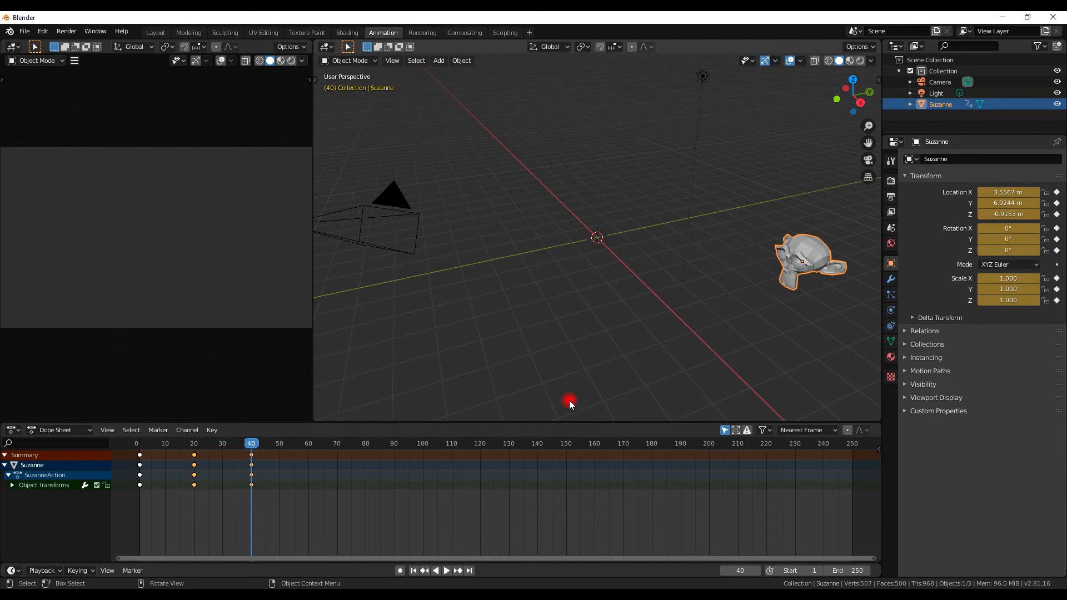
Play the monkey's animation twice from the first frame, stopping each time just past the frame 40 keyframe
click(427, 574)
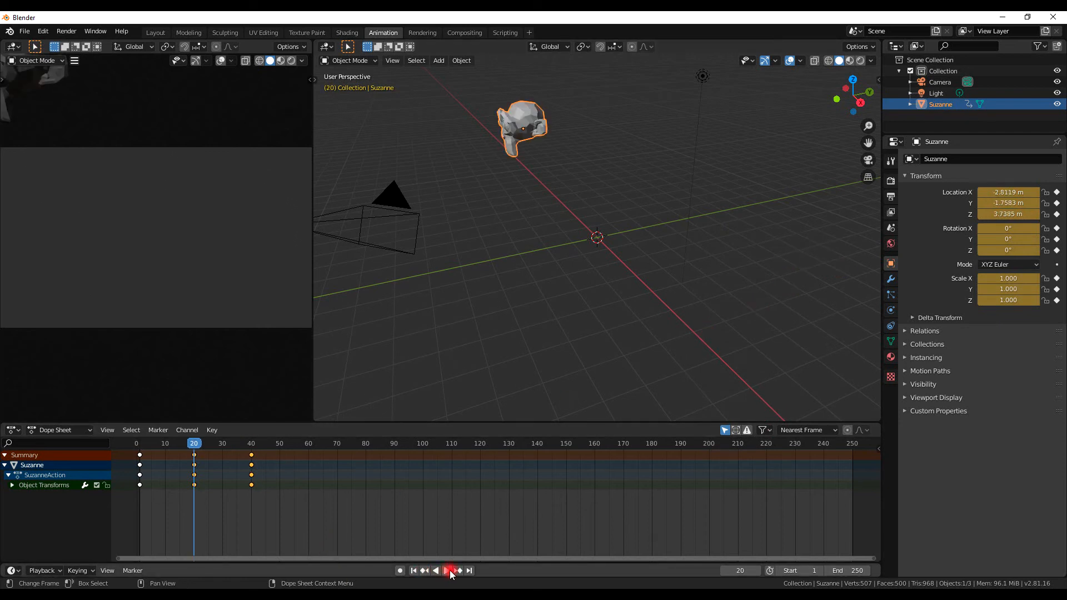
click(413, 571)
click(446, 571)
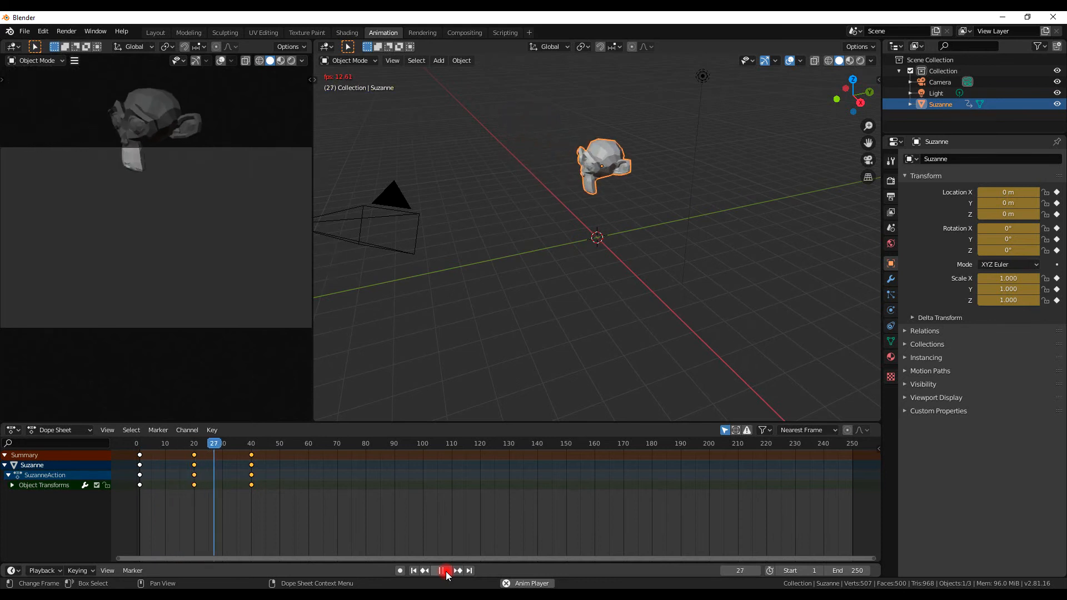
click(444, 571)
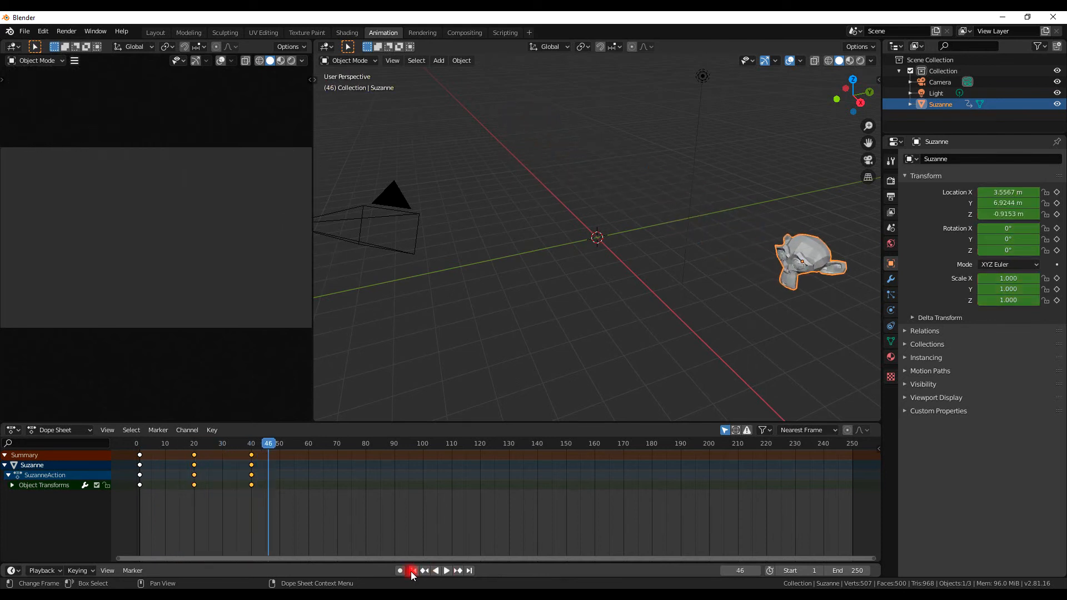
click(413, 571)
click(446, 570)
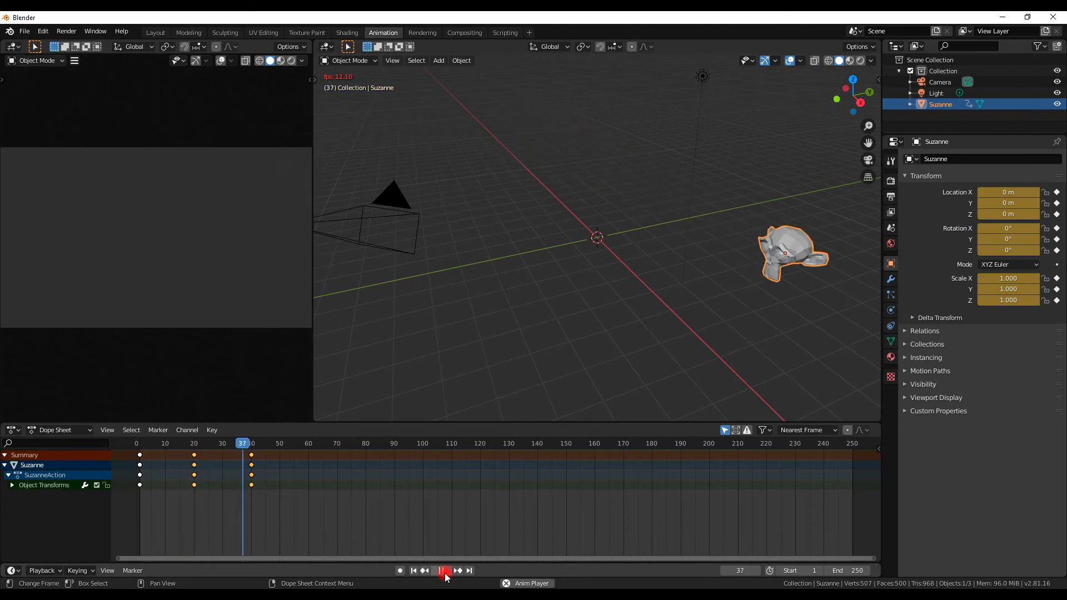
click(445, 576)
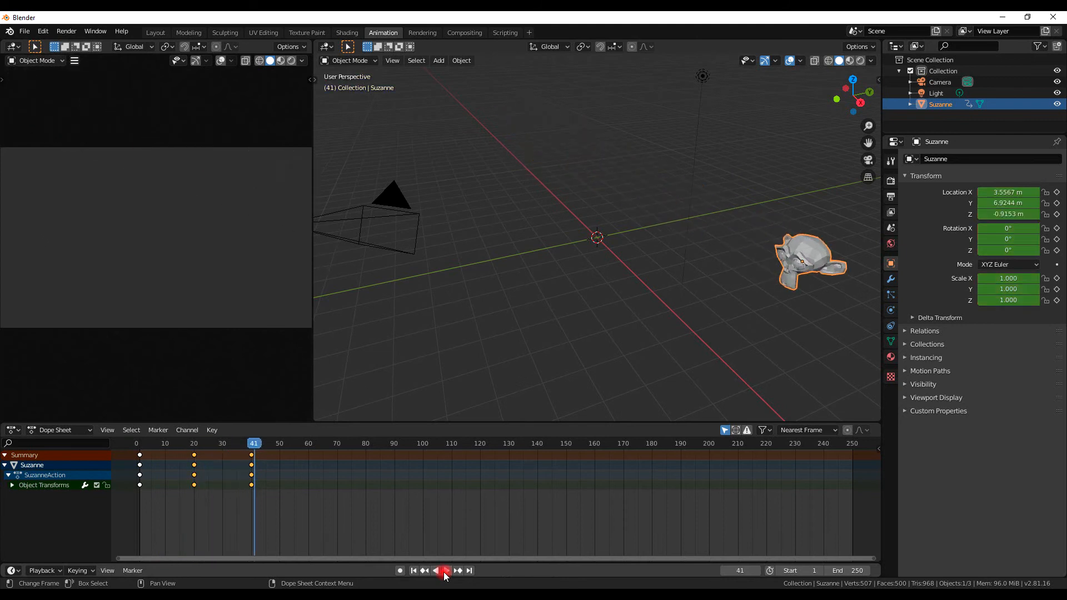
Switch to the Rendering workspace and render frame 41, repeating the render once and closing the result
click(422, 32)
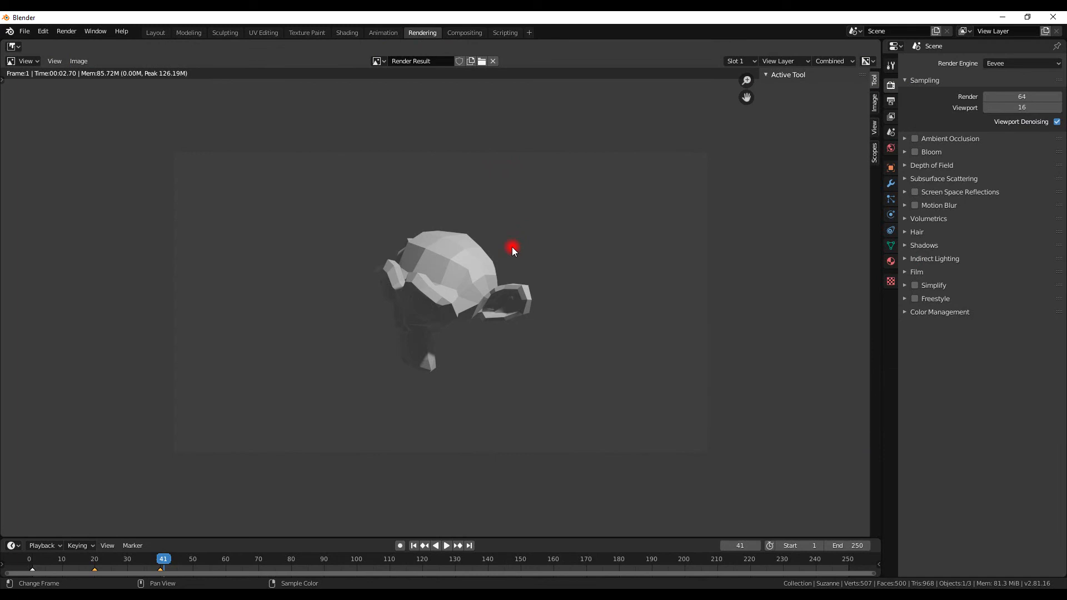
key(F11)
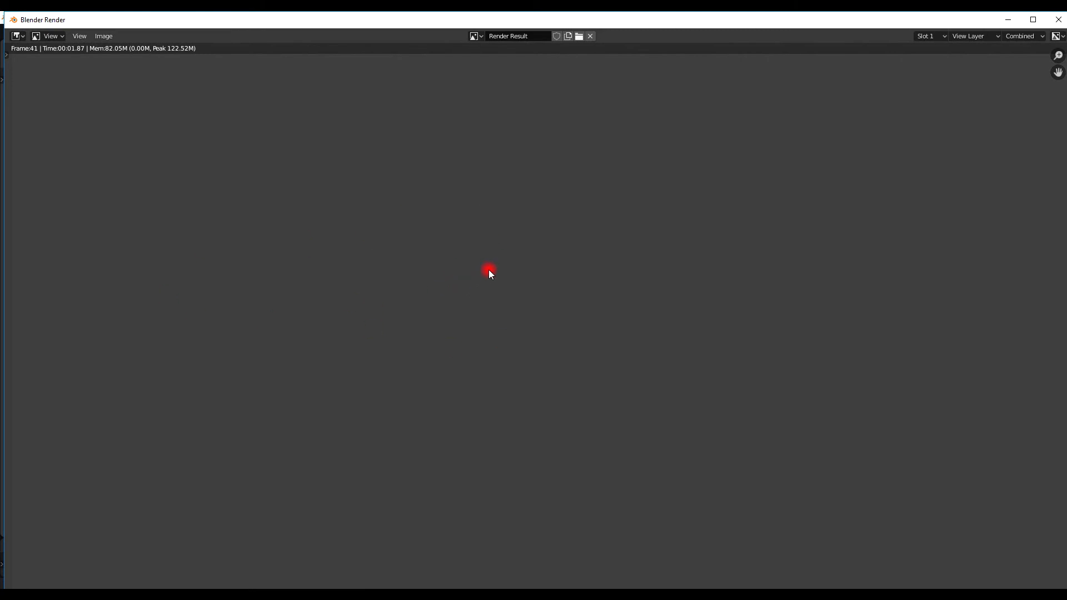
key(F11)
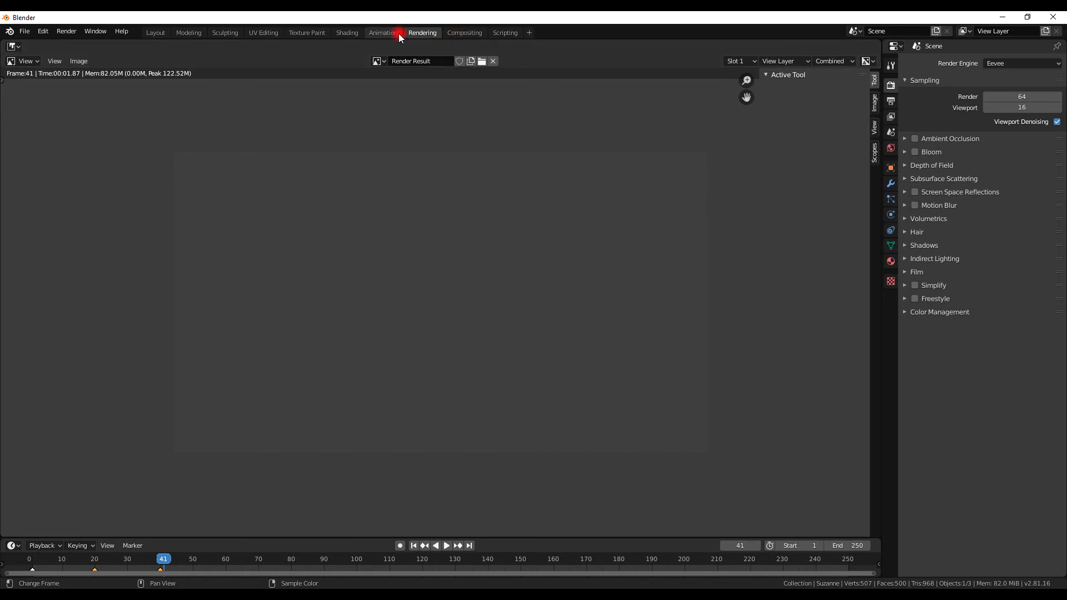
click(384, 34)
click(420, 33)
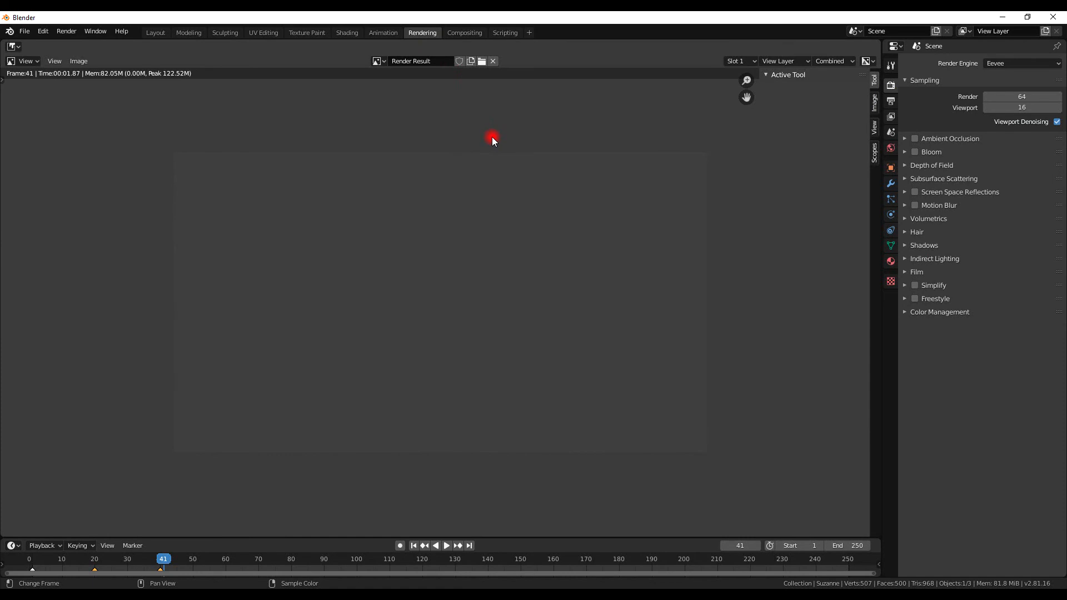
key(F11)
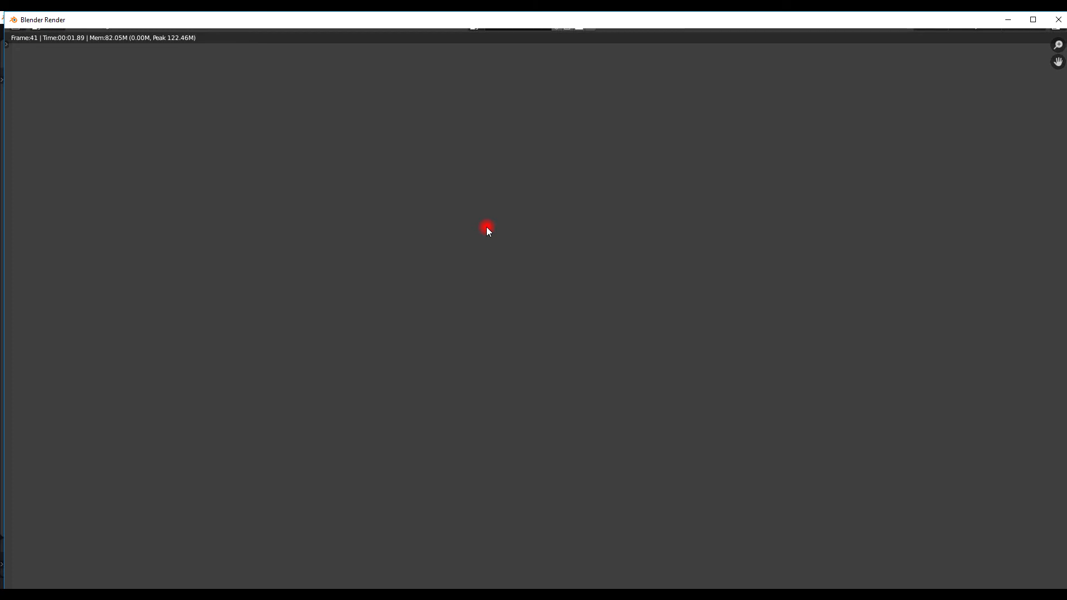
key(Escape)
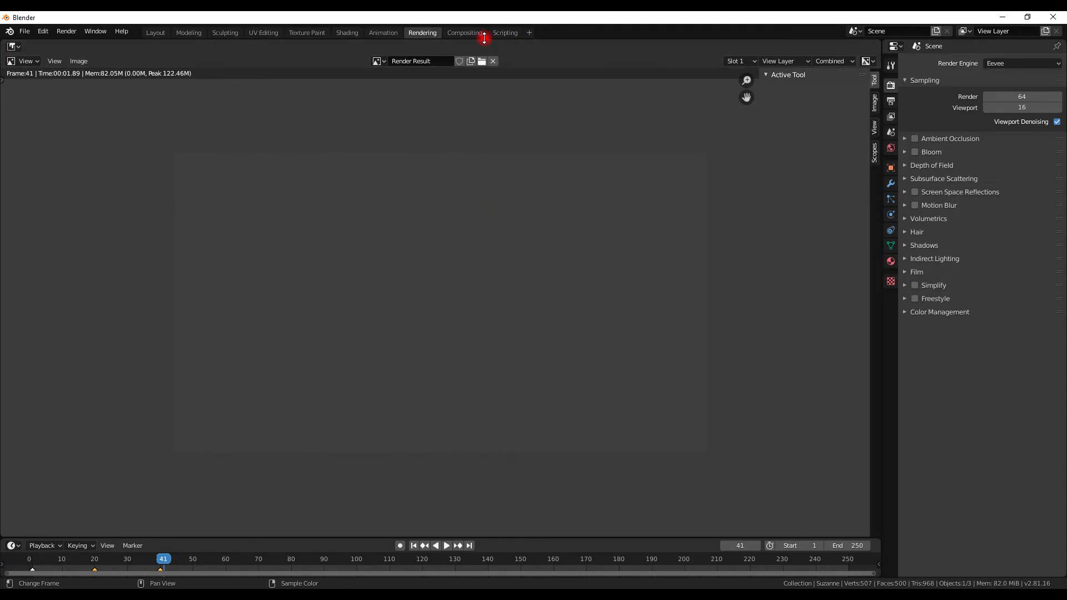
Switch to the Compositing workspace, set the current frame to 21, render it and close the render window
click(468, 33)
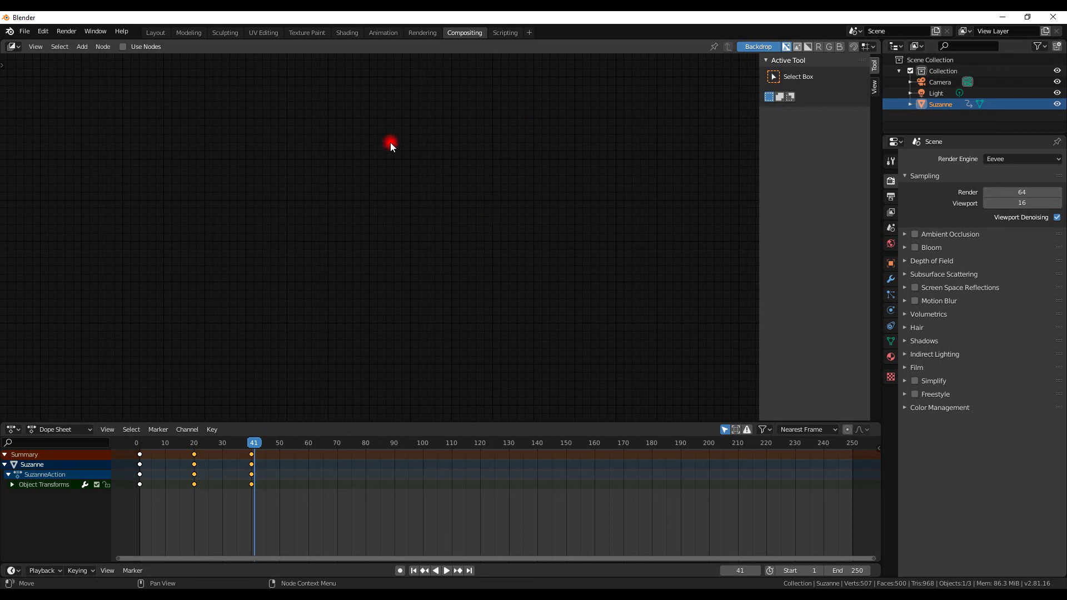
drag(255, 443, 197, 448)
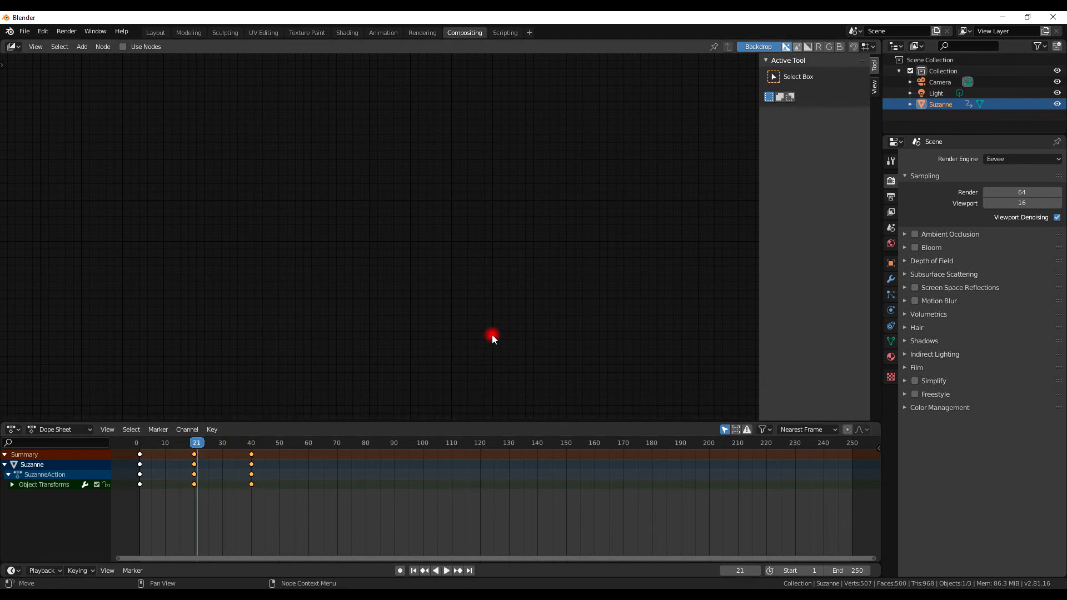
key(F11)
key(F12)
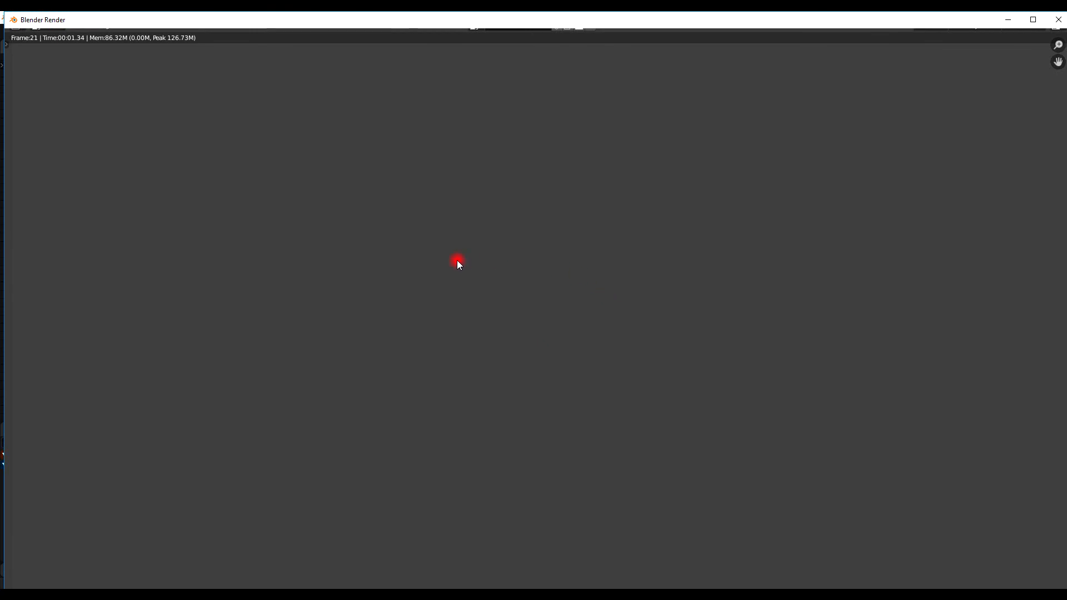
key(Escape)
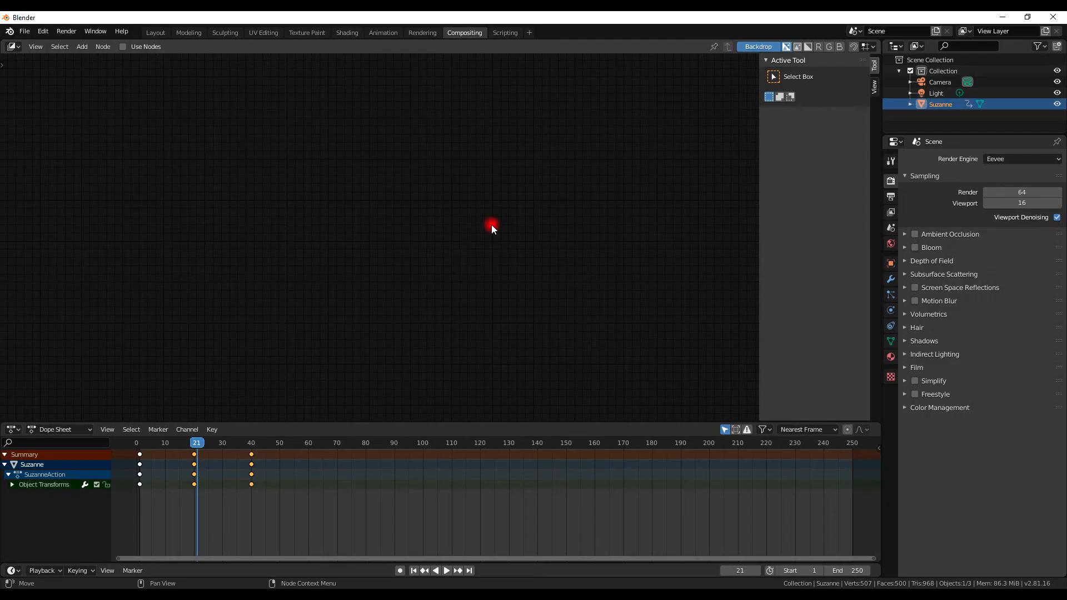
Look through the Scripting, Layout, Modeling, UV Editing, Texture Paint, Shading and Rendering workspaces in turn
click(505, 32)
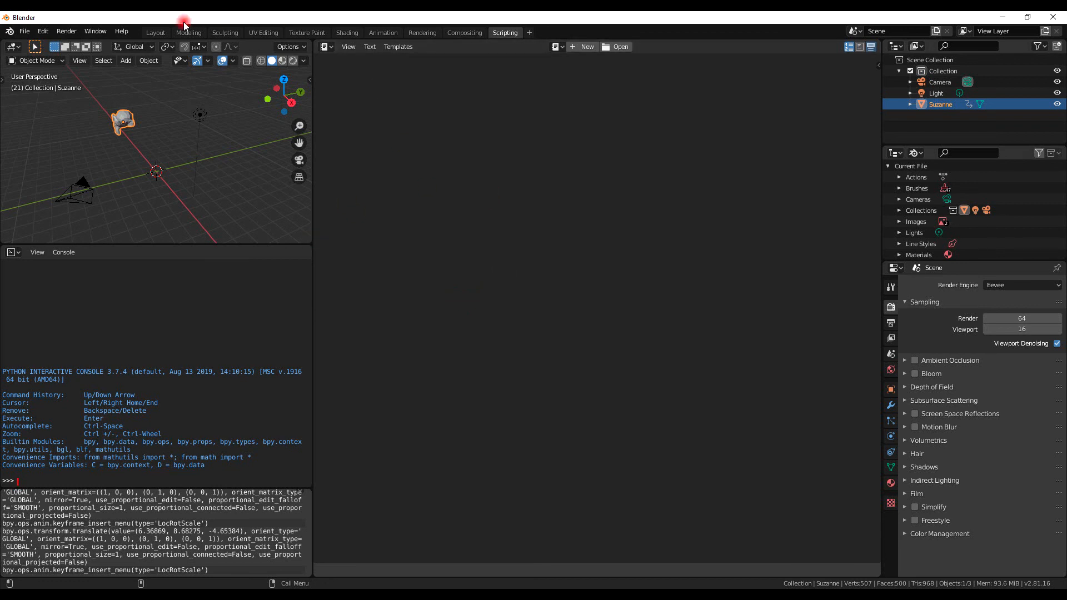
click(154, 32)
middle_drag(366, 148, 440, 138)
click(188, 32)
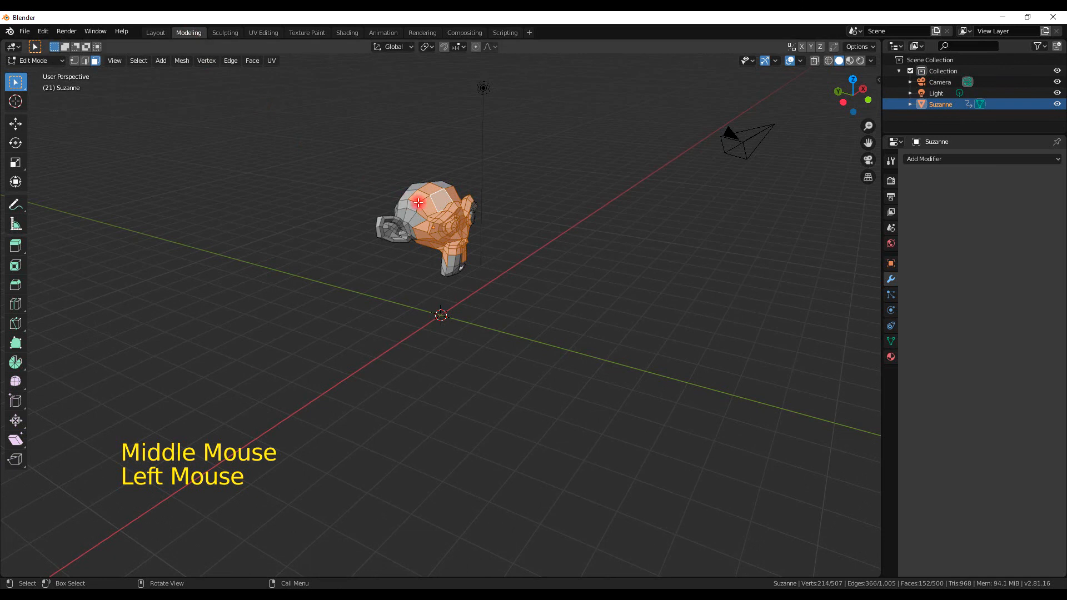
click(265, 34)
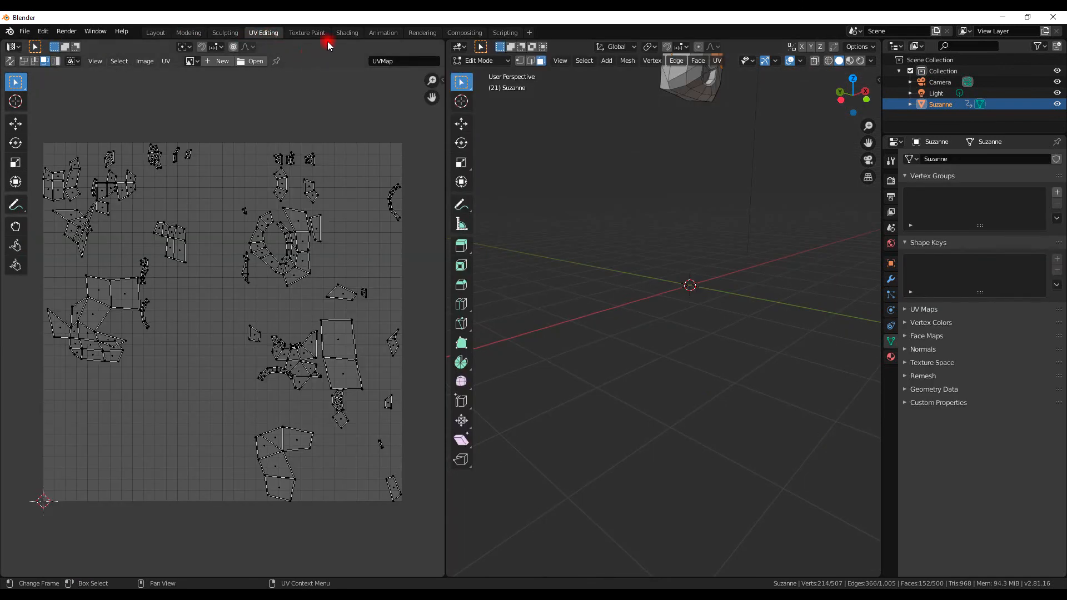
click(306, 32)
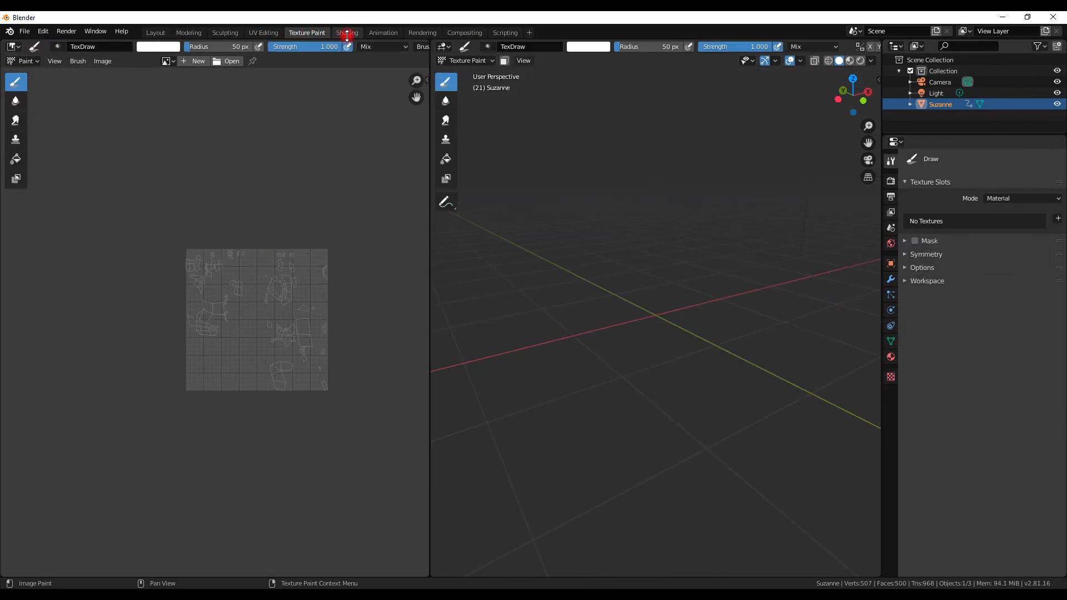
click(347, 33)
click(423, 34)
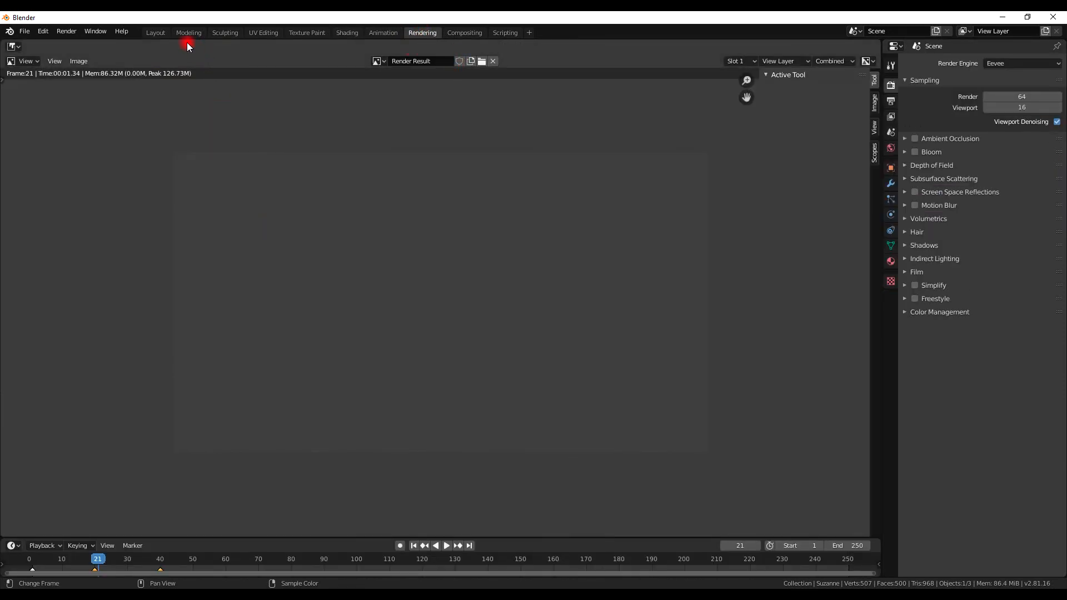
Return to the Layout workspace and move the monkey to about X 0.51, Y -2.23, Z 1.74 m
click(157, 32)
middle_drag(468, 242, 395, 229)
key(g)
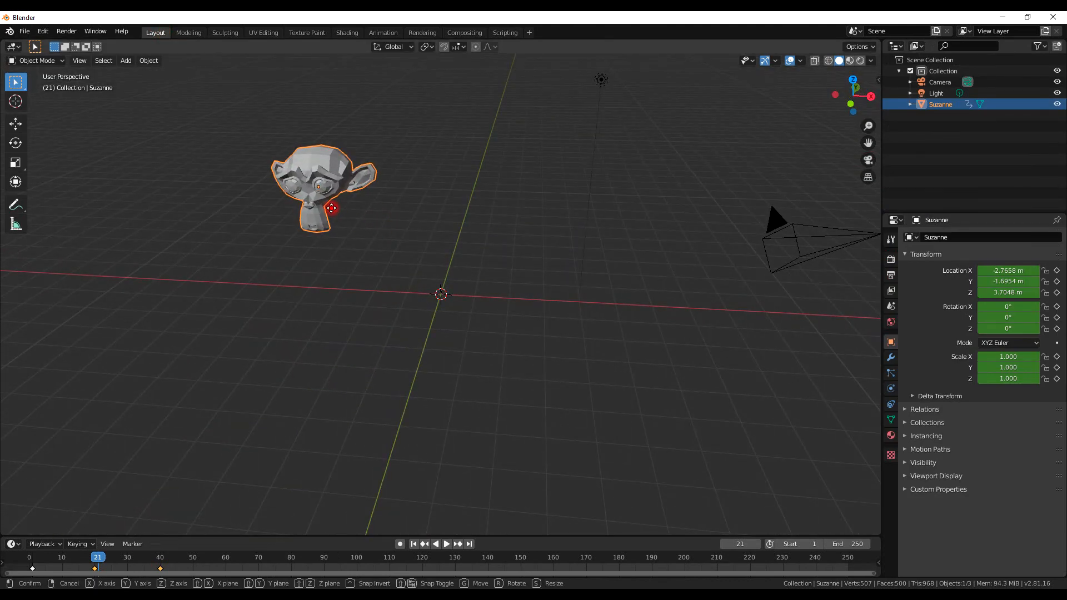
click(472, 303)
mouse_move(471, 304)
middle_down()
mouse_move(456, 284)
mouse_move(414, 282)
mouse_move(462, 312)
middle_up()
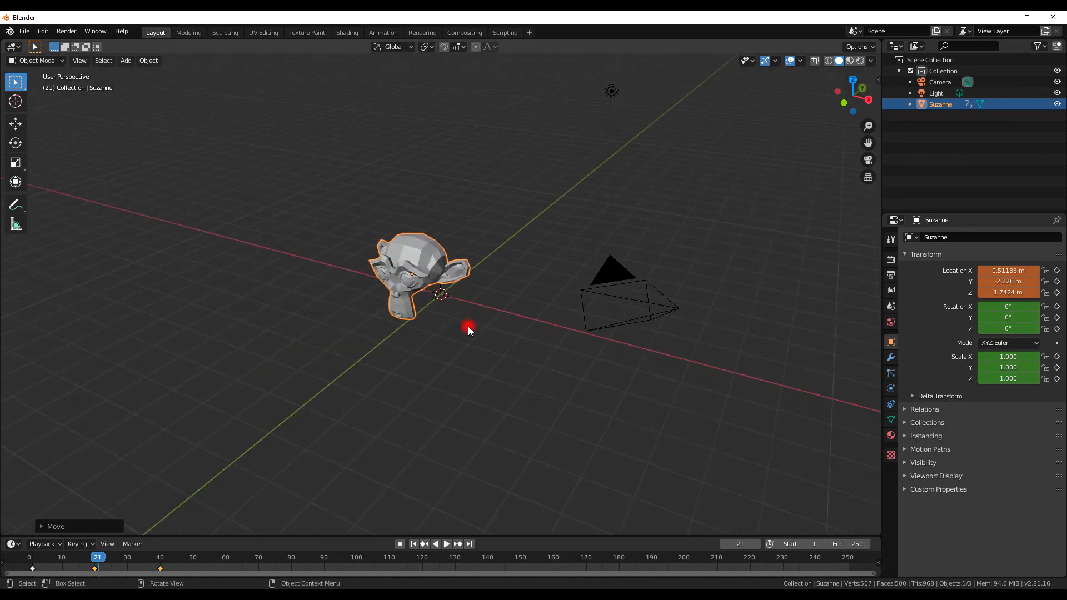